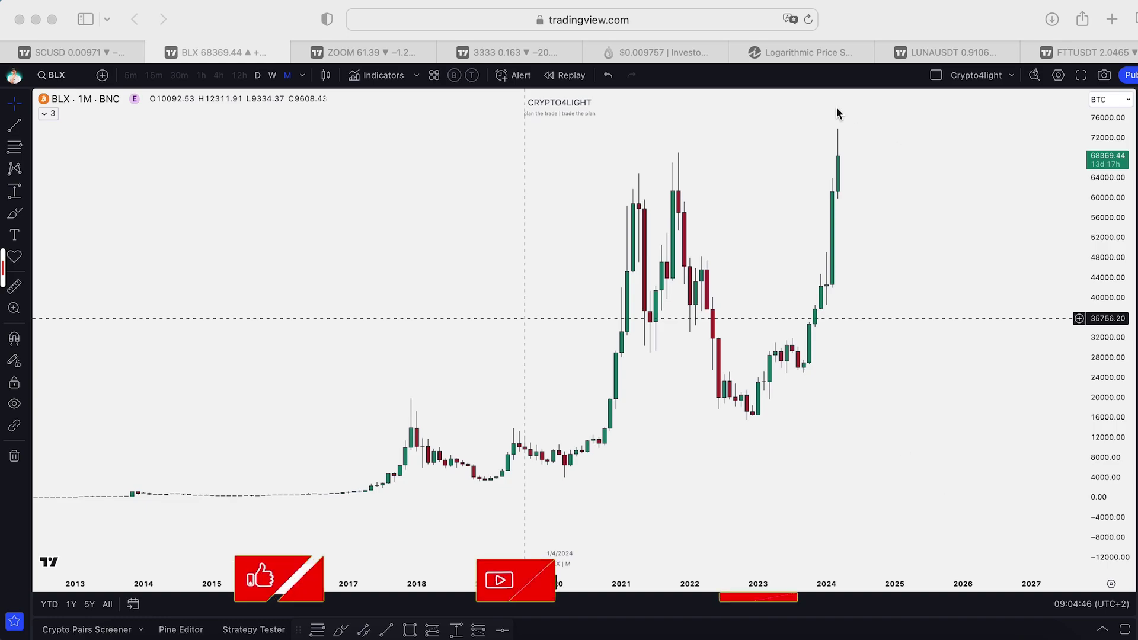
Step: Consult the logarithmic price scale definition in the Investopedia article and return to the BLX monthly chart
{"action": "left_click", "coordinate": [820, 52]}
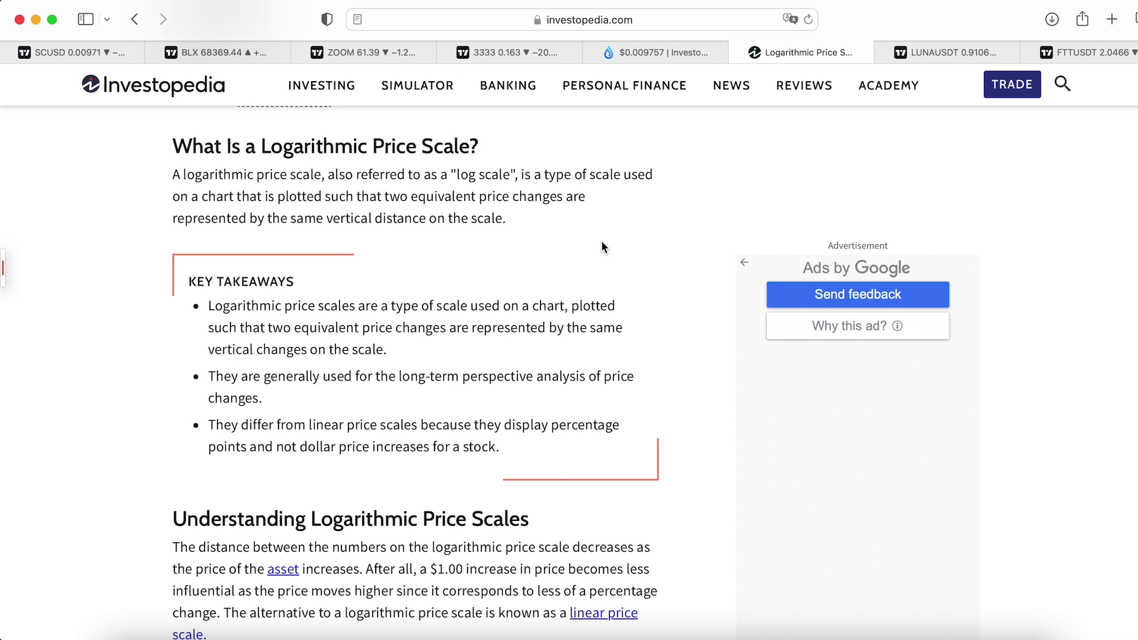
{"action": "left_click", "coordinate": [235, 53]}
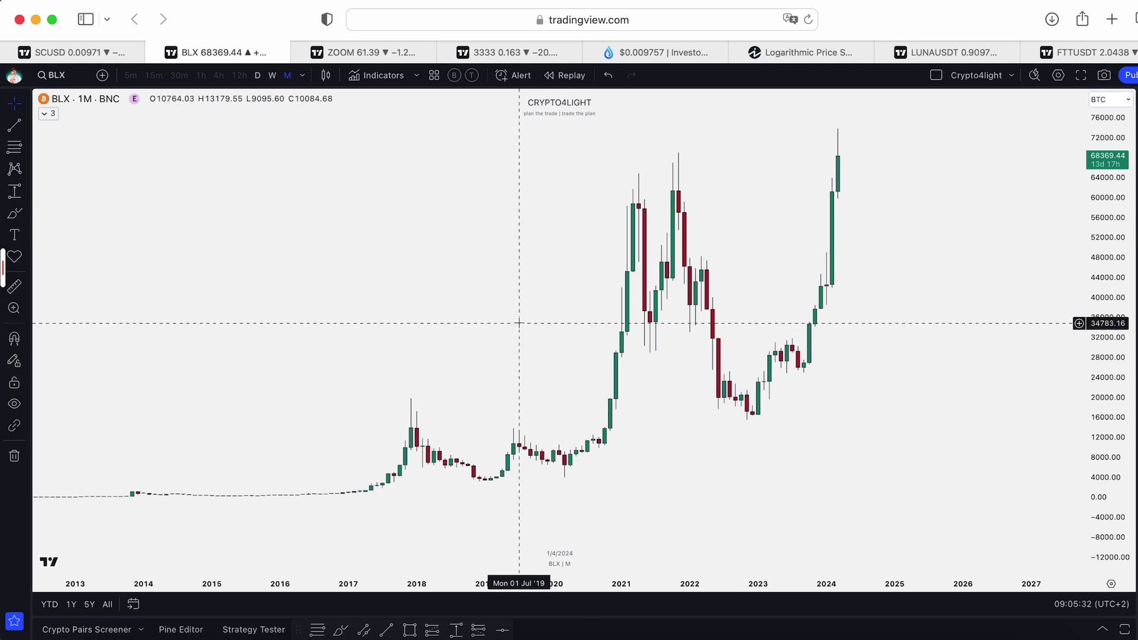
{"action": "scroll", "coordinate": [392, 368], "scroll_direction": "down", "scroll_amount": 2}
{"action": "left_click_drag", "start_coordinate": [407, 332], "coordinate": [384, 346]}
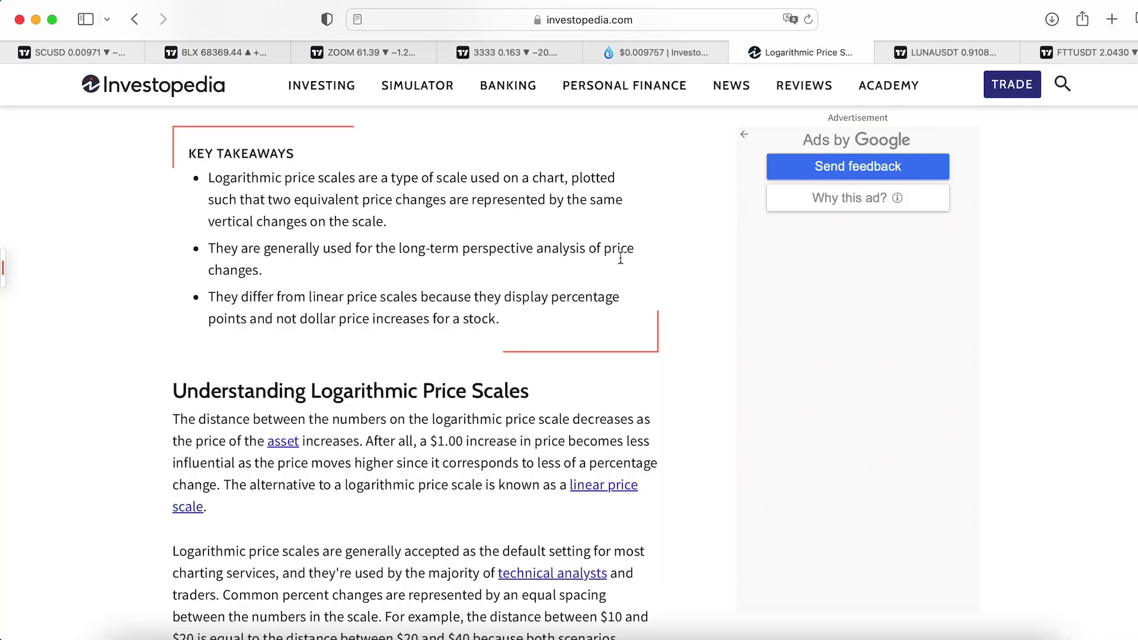
Step: Read further in the Investopedia article and enlarge the NVIDIA logarithmic price scale example chart
{"action": "left_click", "coordinate": [826, 55]}
{"action": "scroll", "coordinate": [588, 298], "scroll_direction": "down", "scroll_amount": 2}
{"action": "scroll", "coordinate": [588, 298], "scroll_direction": "down", "scroll_amount": 15}
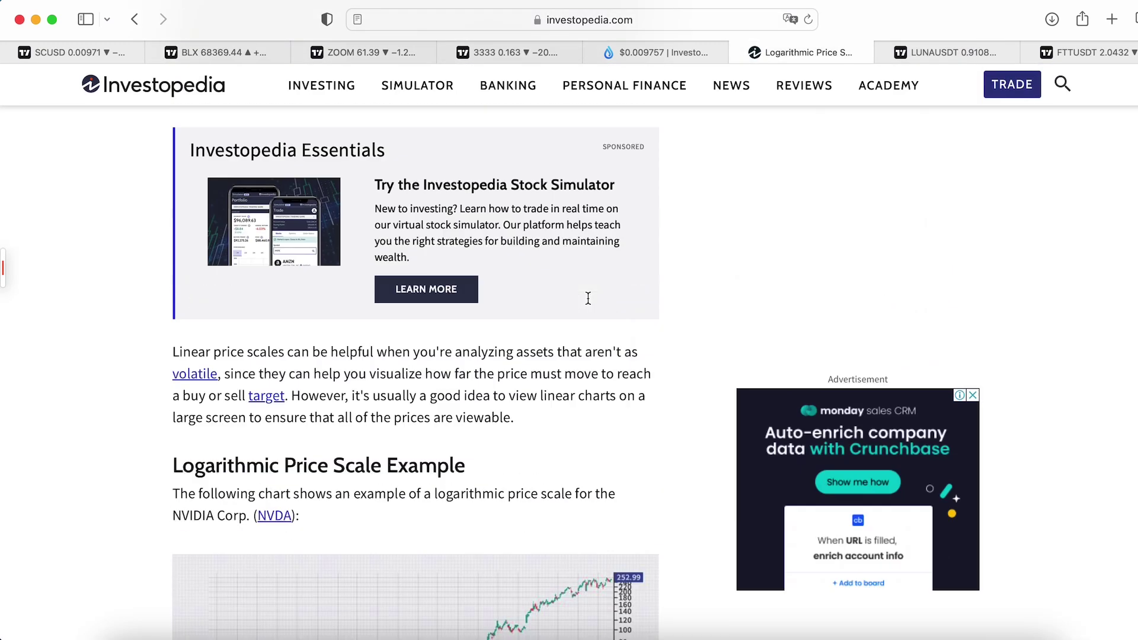
{"action": "scroll", "coordinate": [387, 196], "scroll_direction": "down", "scroll_amount": 2}
{"action": "left_click", "coordinate": [529, 318]}
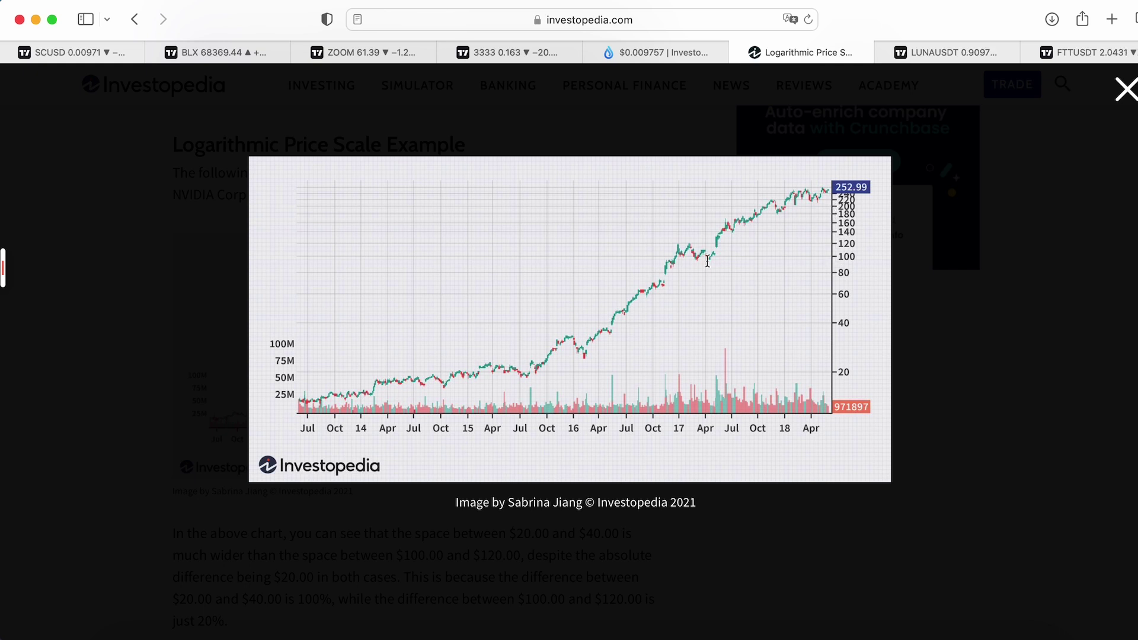
Step: Return to the BLX chart on TradingView and check its listing in the symbol search, keeping the same symbol
{"action": "key", "text": "super+2"}
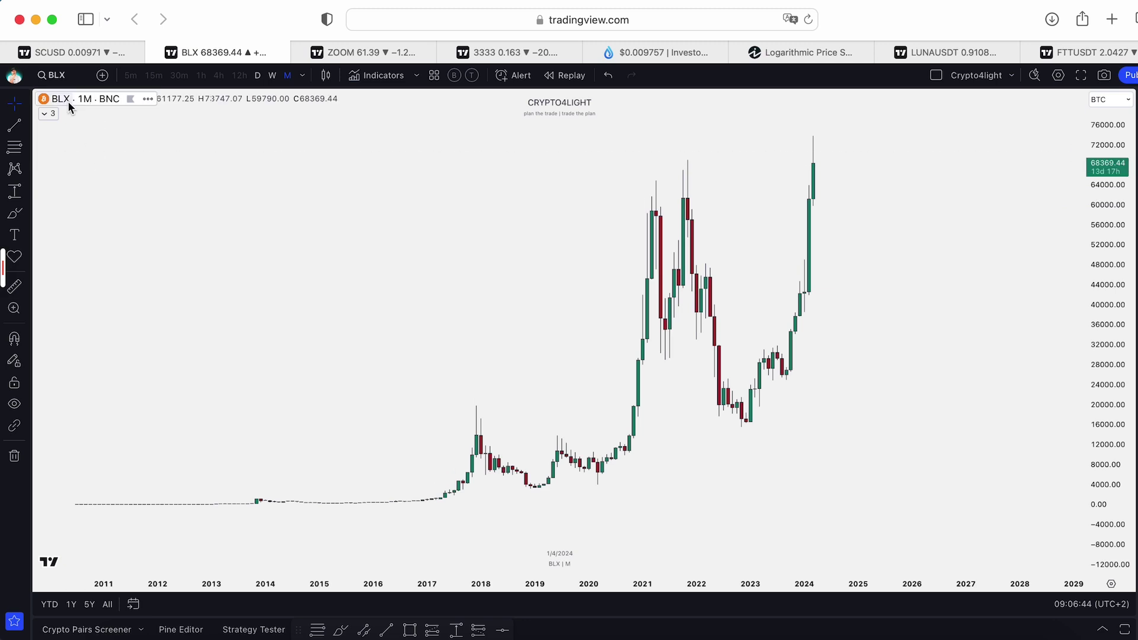
{"action": "left_click", "coordinate": [52, 75]}
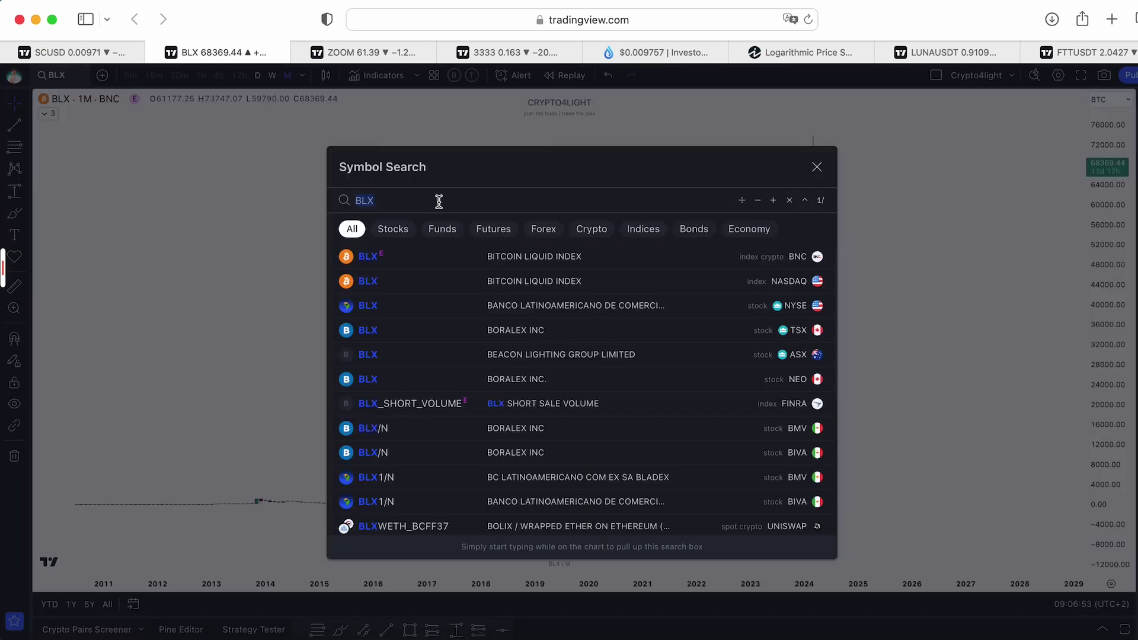
{"action": "left_click", "coordinate": [450, 202]}
{"action": "left_click", "coordinate": [817, 167]}
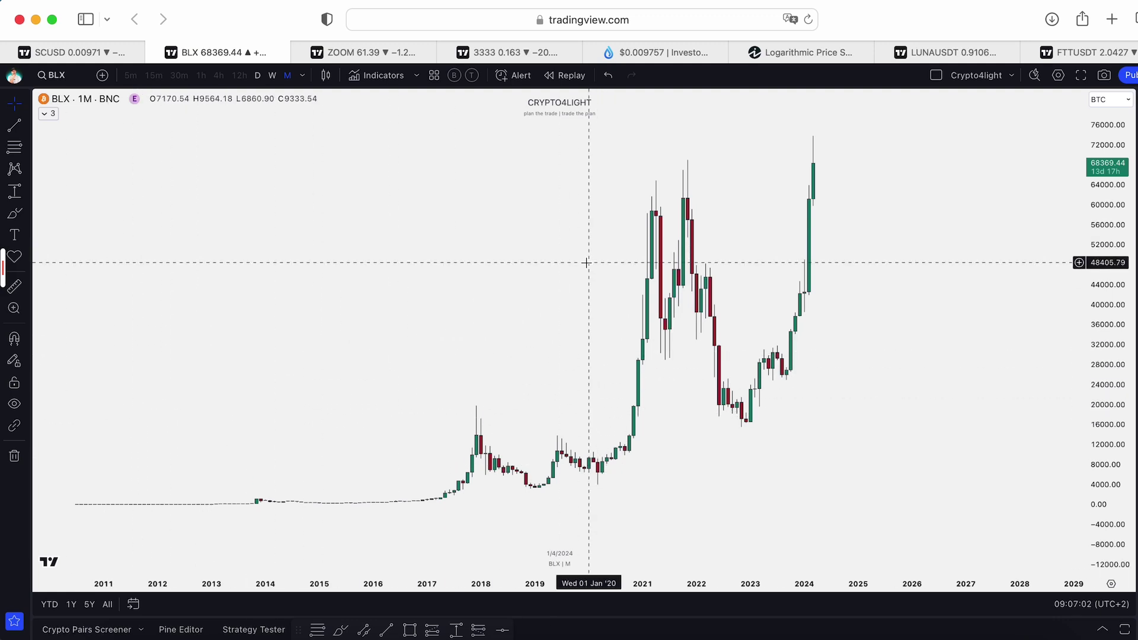
Step: Change the BLX monthly chart's price scale from Regular to Logarithmic
{"action": "scroll", "coordinate": [586, 262], "scroll_direction": "up", "scroll_amount": 3}
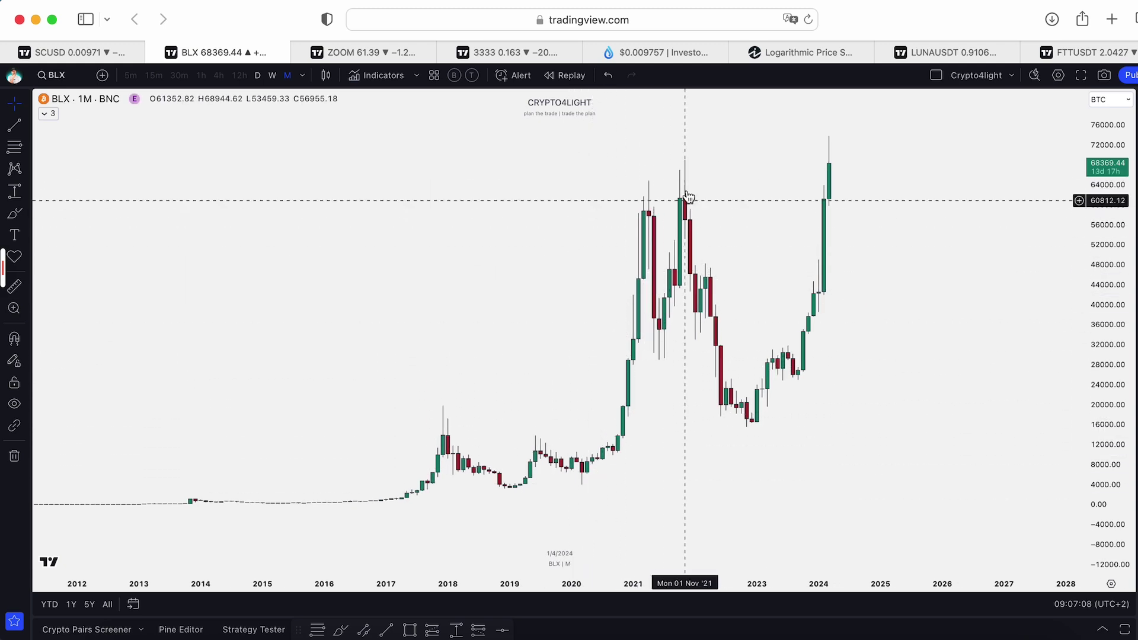
{"action": "scroll", "coordinate": [844, 196], "scroll_direction": "up", "scroll_amount": 2}
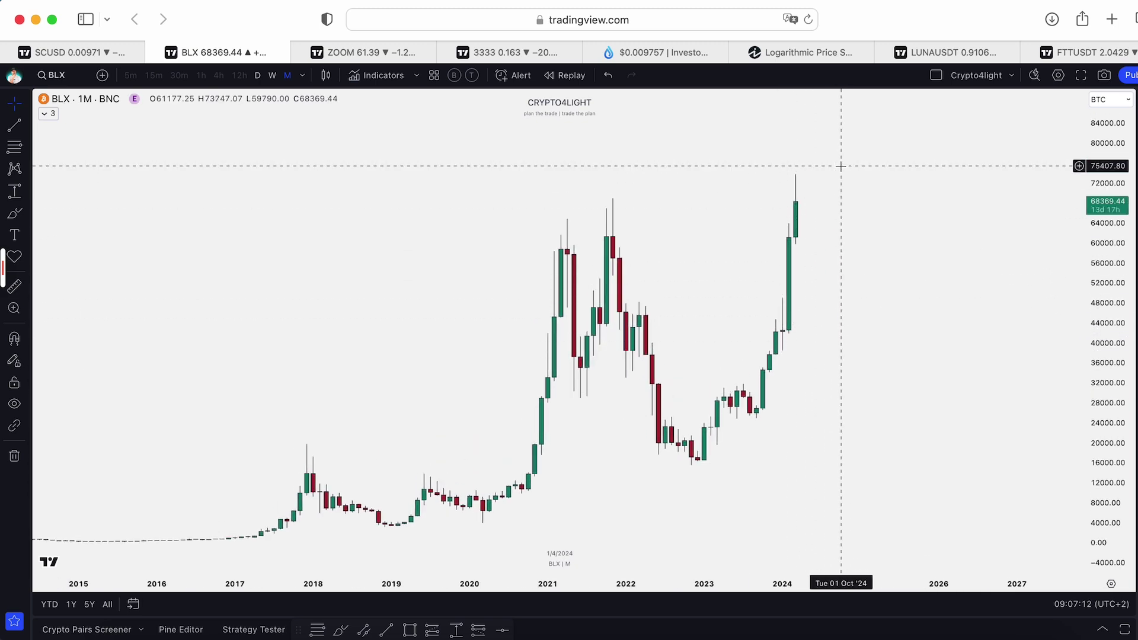
{"action": "scroll", "coordinate": [847, 290], "scroll_direction": "down", "scroll_amount": 2}
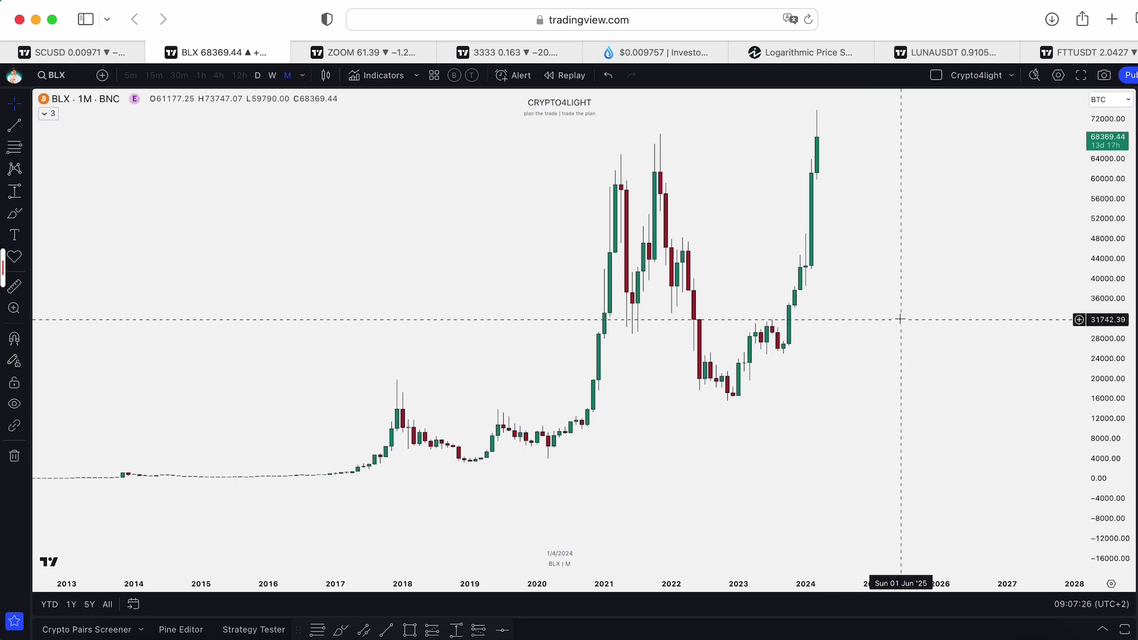
{"action": "scroll", "coordinate": [900, 318], "scroll_direction": "up", "scroll_amount": 3}
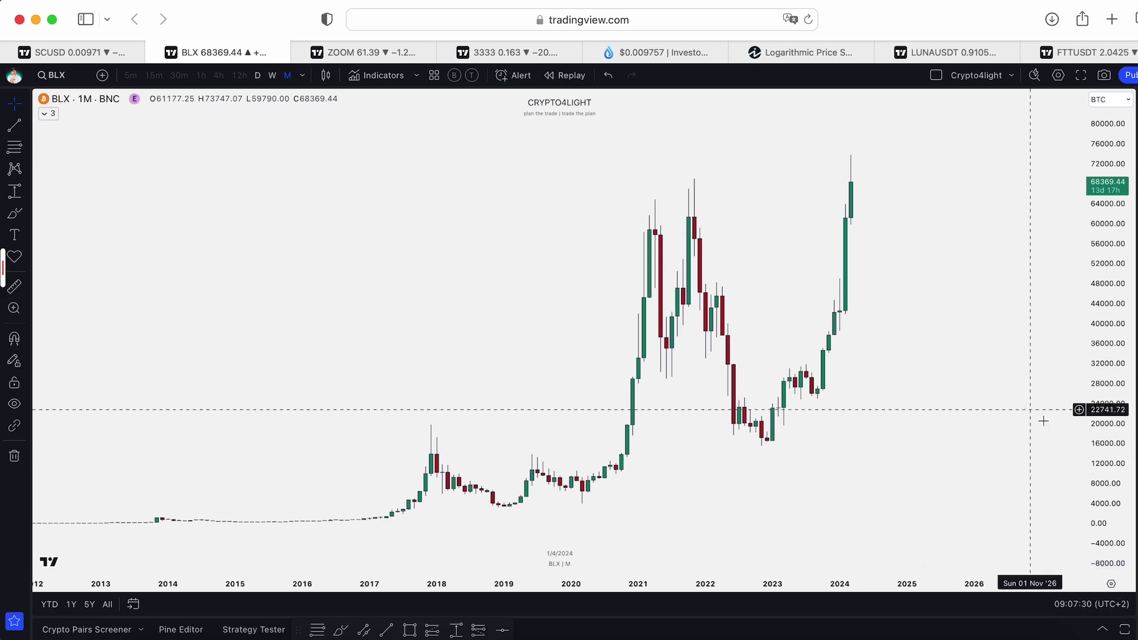
{"action": "right_click", "coordinate": [1106, 492]}
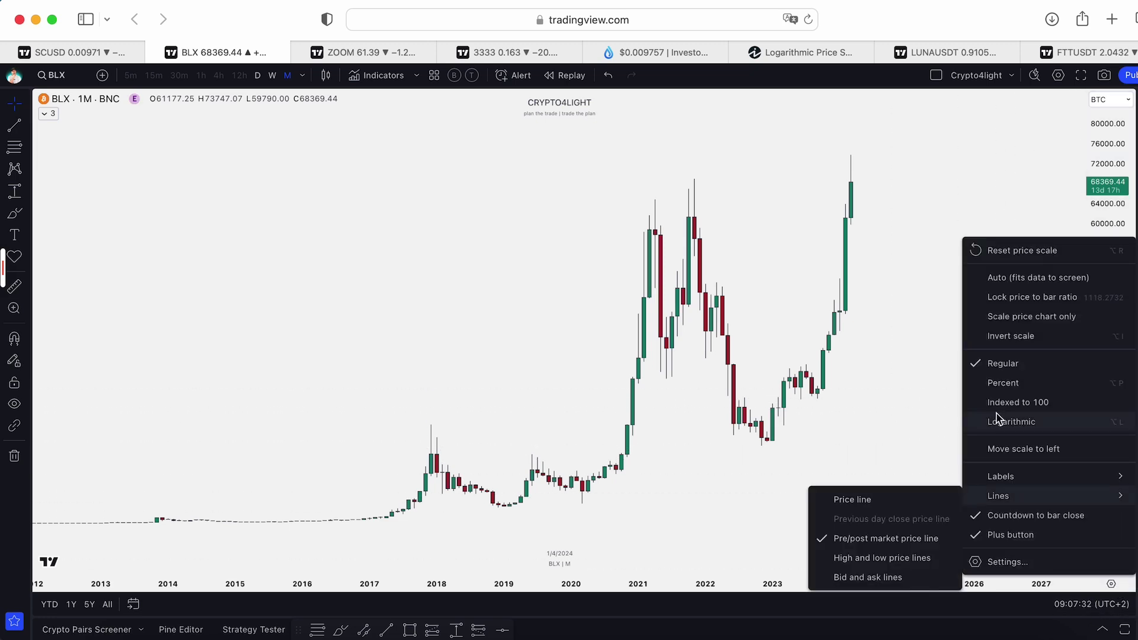
{"action": "left_click", "coordinate": [1024, 427]}
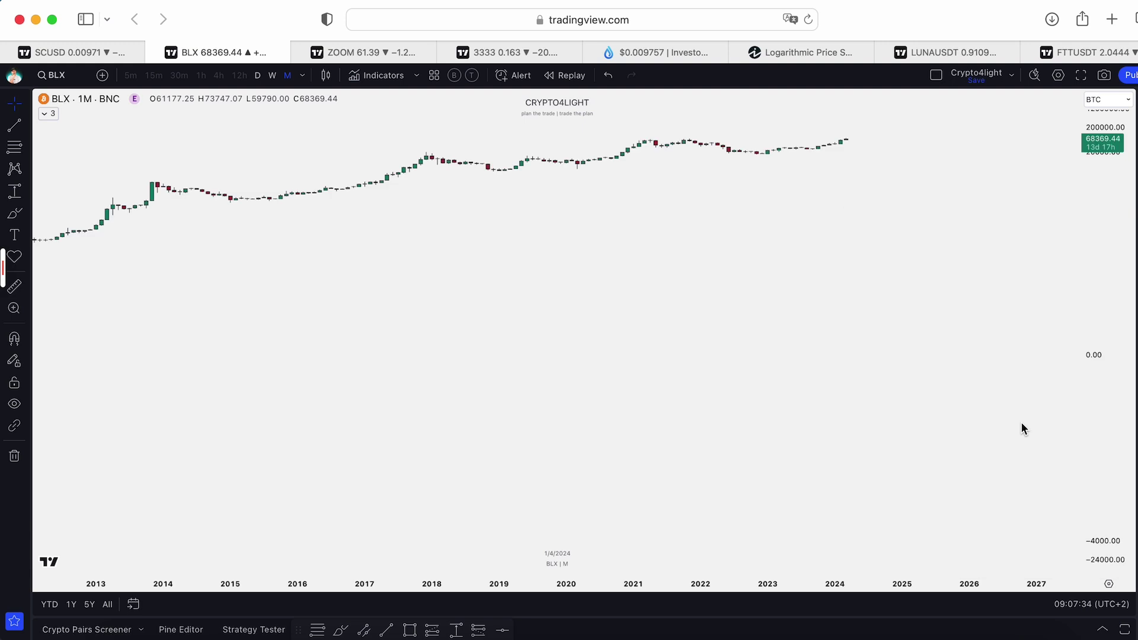
{"action": "left_click_drag", "start_coordinate": [1076, 255], "coordinate": [1076, 284]}
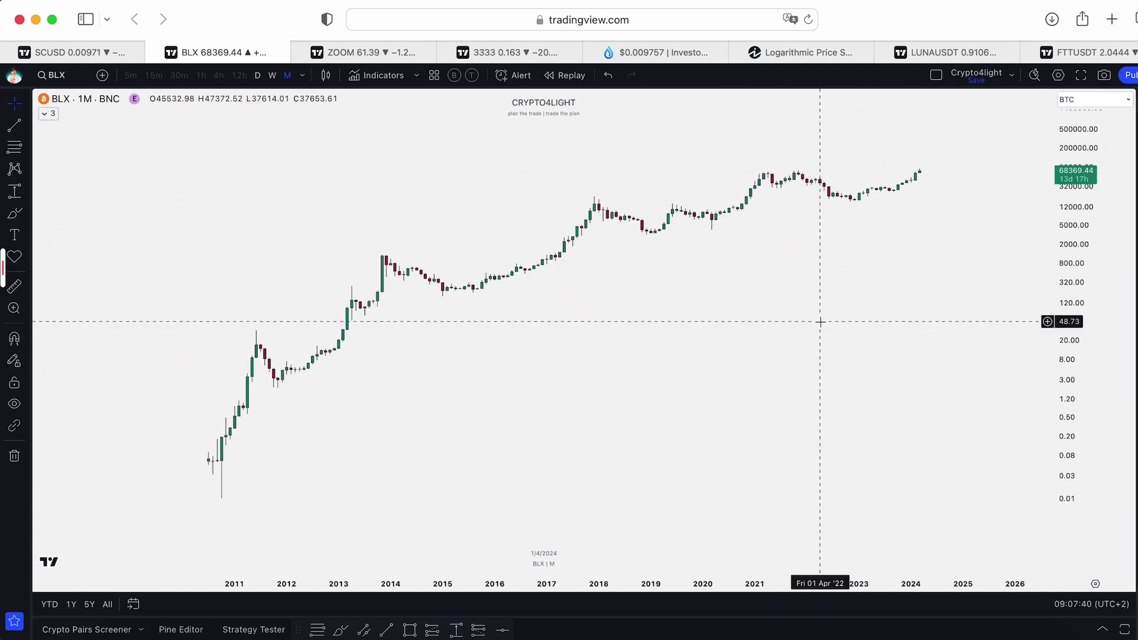
{"action": "left_click_drag", "start_coordinate": [818, 320], "coordinate": [869, 343]}
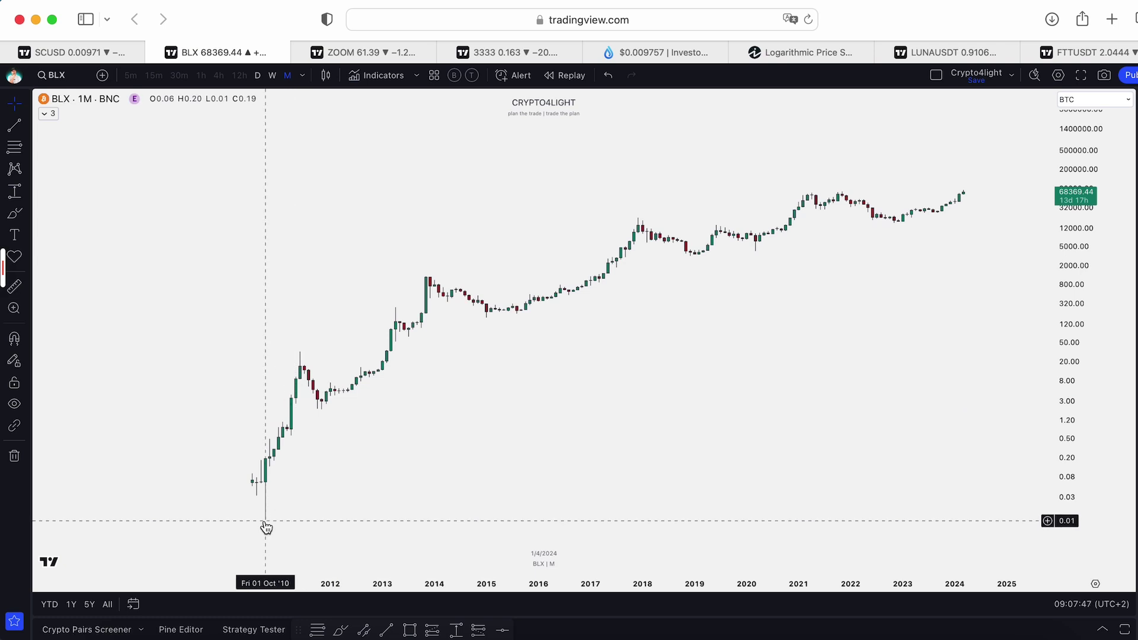
Step: Toggle the BLX price scale to Regular and back to Logarithmic to compare the price history
{"action": "key", "text": "alt+l"}
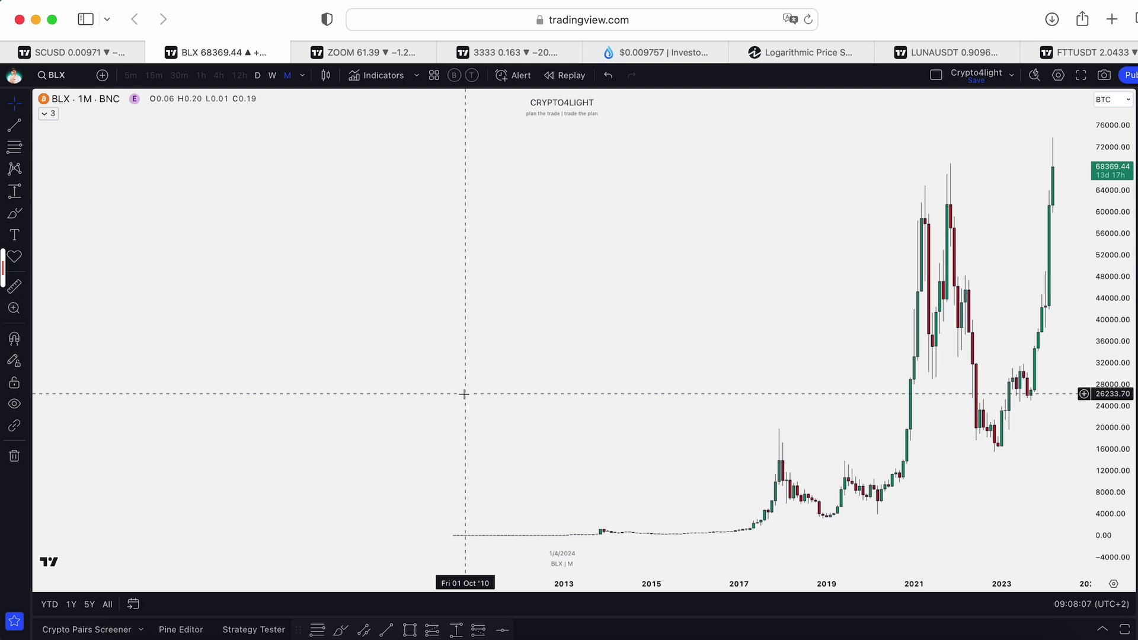
{"action": "left_click", "coordinate": [1113, 584]}
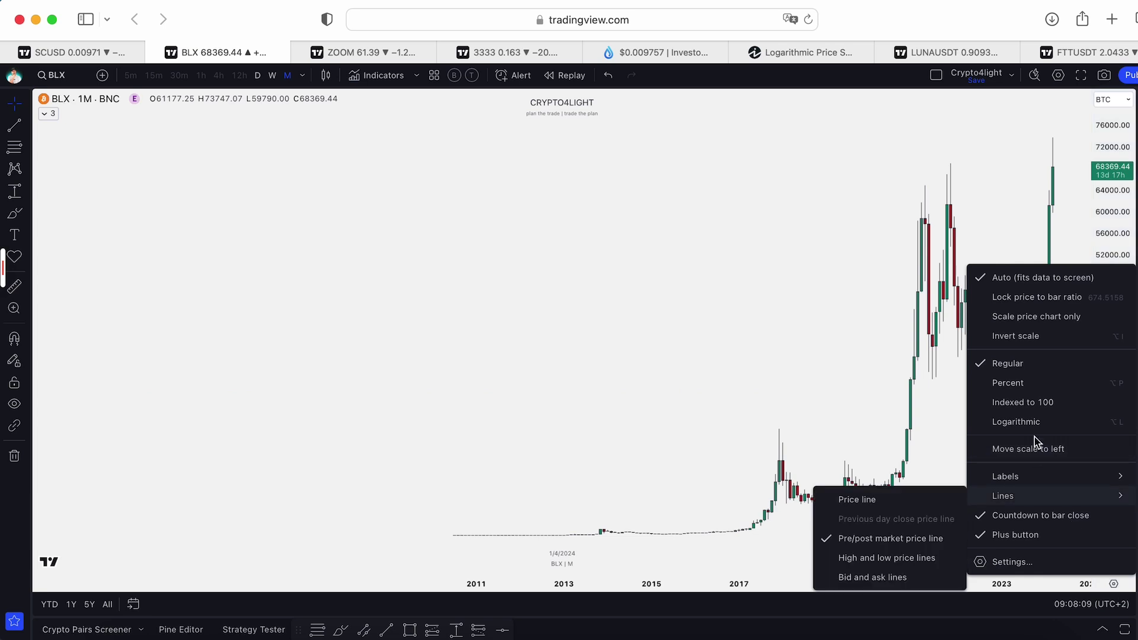
{"action": "left_click", "coordinate": [1034, 422]}
{"action": "left_click_drag", "start_coordinate": [864, 355], "coordinate": [445, 437]}
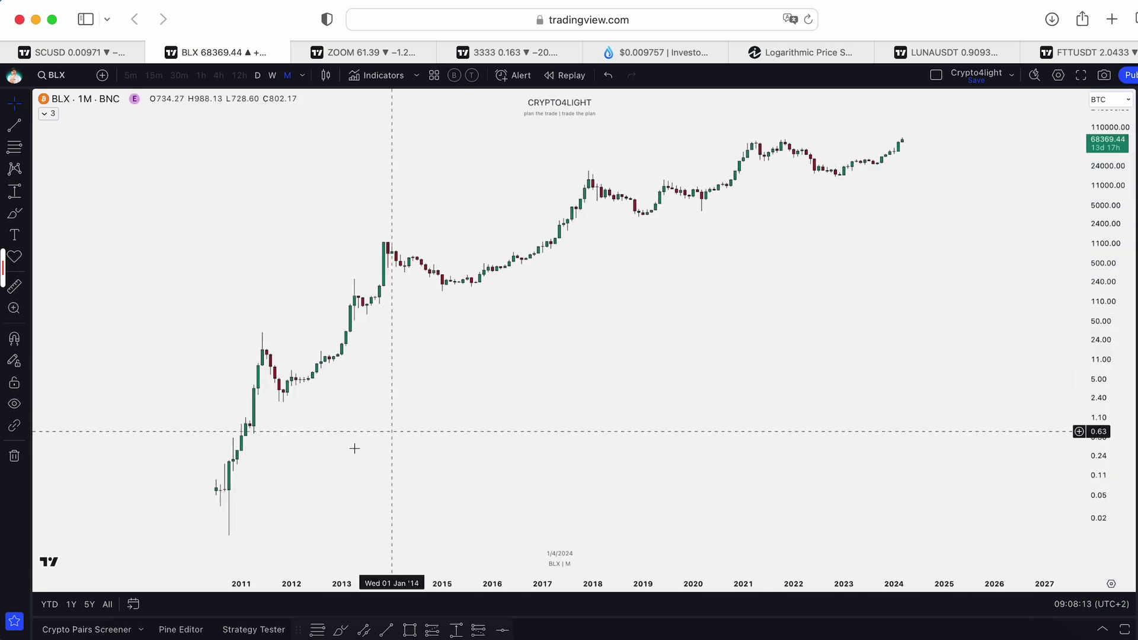
{"action": "left_click_drag", "start_coordinate": [847, 210], "coordinate": [394, 386]}
Step: Draw brush curves along the lows and above the highs of the price history, from 2010 to beyond 2025
{"action": "left_click", "coordinate": [341, 629]}
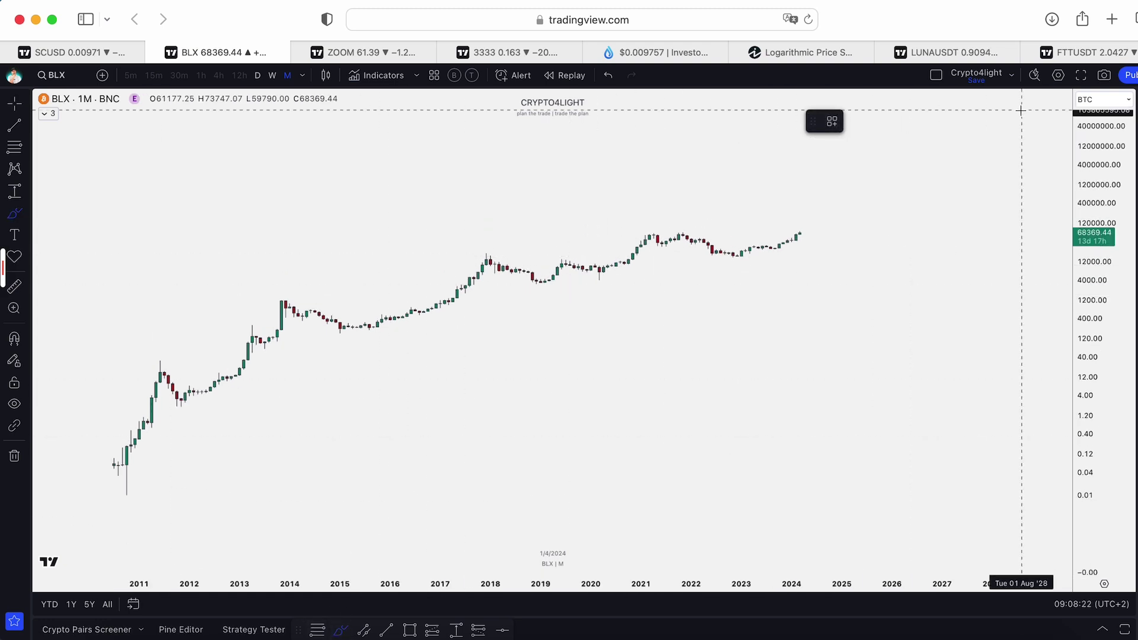
{"action": "mouse_move", "coordinate": [127, 490]}
{"action": "left_mouse_down"}
{"action": "mouse_move", "coordinate": [158, 447]}
{"action": "mouse_move", "coordinate": [279, 349]}
{"action": "mouse_move", "coordinate": [453, 298]}
{"action": "mouse_move", "coordinate": [858, 213]}
{"action": "left_mouse_up"}
{"action": "mouse_move", "coordinate": [77, 439]}
{"action": "left_mouse_down"}
{"action": "mouse_move", "coordinate": [178, 350]}
{"action": "mouse_move", "coordinate": [901, 185]}
{"action": "left_mouse_up"}
Step: Brush a stroke under the 2014–2017 lows and two projected paths from 2024, one falling to mid-2026 and one rising to about 150000
{"action": "left_click_drag", "start_coordinate": [306, 350], "coordinate": [486, 297]}
{"action": "mouse_move", "coordinate": [804, 213]}
{"action": "left_mouse_down"}
{"action": "mouse_move", "coordinate": [833, 177]}
{"action": "mouse_move", "coordinate": [853, 189]}
{"action": "mouse_move", "coordinate": [908, 184]}
{"action": "mouse_move", "coordinate": [918, 208]}
{"action": "mouse_move", "coordinate": [980, 231]}
{"action": "mouse_move", "coordinate": [1038, 299]}
{"action": "left_mouse_up"}
{"action": "left_click", "coordinate": [608, 76]}
{"action": "left_click", "coordinate": [608, 75]}
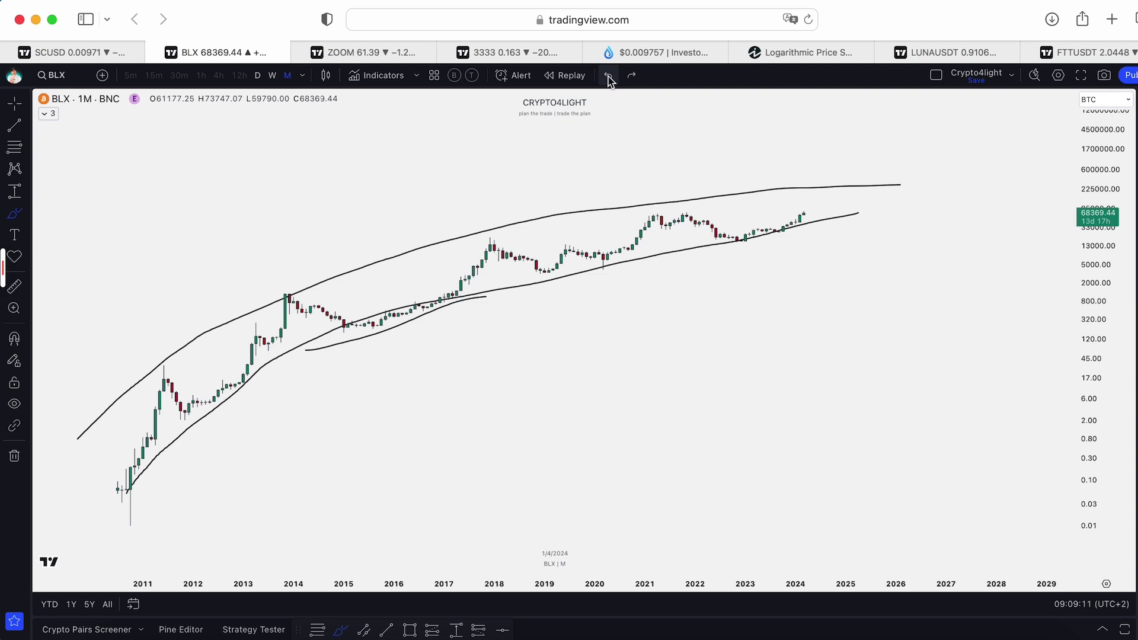
{"action": "mouse_move", "coordinate": [790, 214]}
{"action": "left_mouse_down"}
{"action": "mouse_move", "coordinate": [836, 221]}
{"action": "mouse_move", "coordinate": [917, 267]}
{"action": "left_mouse_up"}
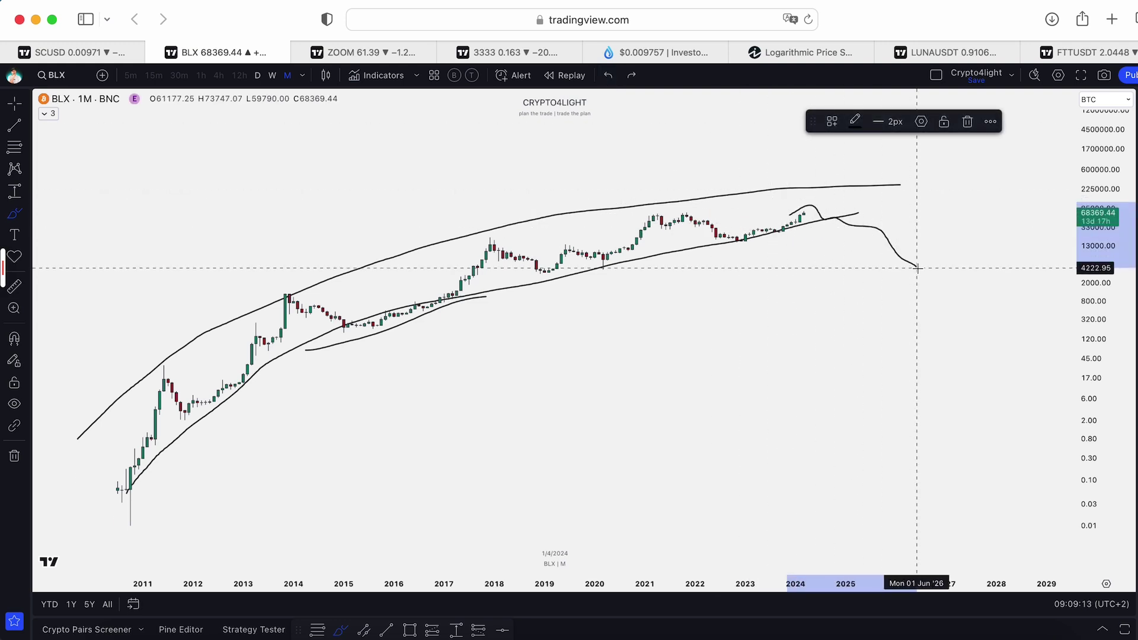
{"action": "mouse_move", "coordinate": [790, 215]}
{"action": "left_mouse_down"}
{"action": "mouse_move", "coordinate": [816, 197]}
{"action": "mouse_move", "coordinate": [834, 220]}
{"action": "mouse_move", "coordinate": [870, 195]}
{"action": "mouse_move", "coordinate": [915, 188]}
{"action": "left_mouse_up"}
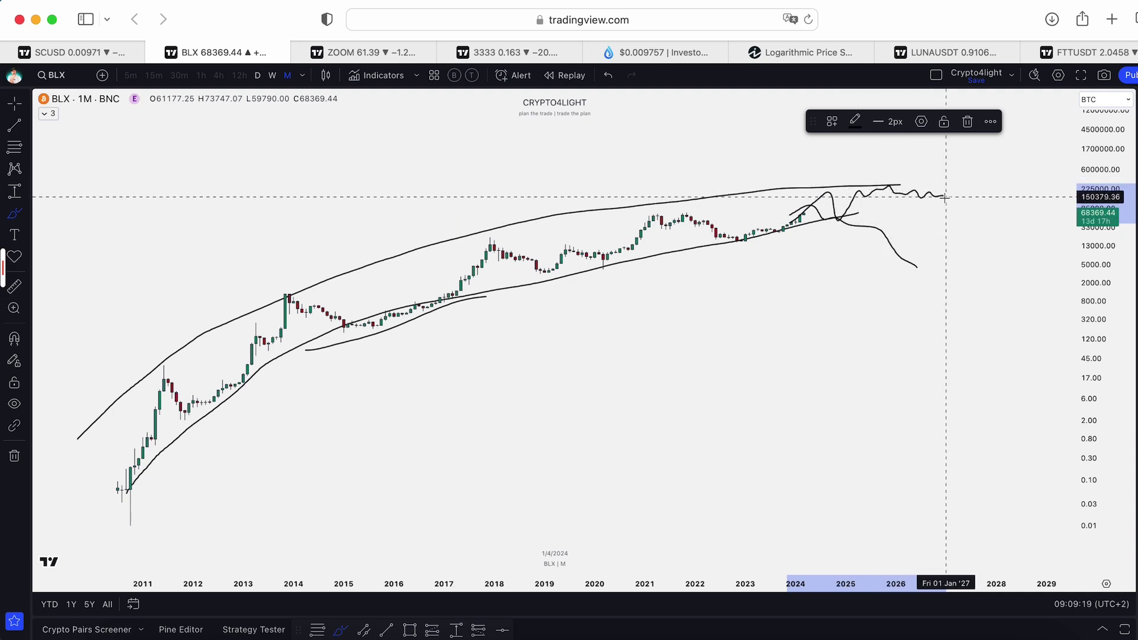
Step: Undo all the remaining brush strokes on the BLX chart
{"action": "left_click", "coordinate": [607, 76]}
{"action": "left_click", "coordinate": [608, 75]}
{"action": "left_click", "coordinate": [607, 76]}
{"action": "left_click", "coordinate": [608, 76]}
{"action": "left_click", "coordinate": [608, 75]}
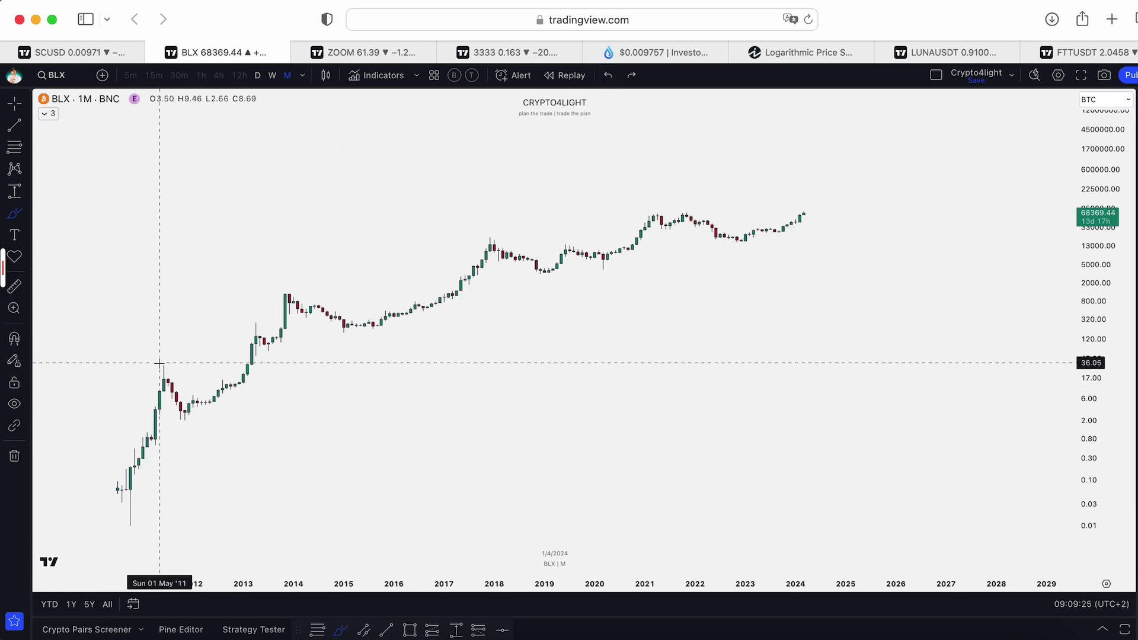
Step: Measure the price range from the November 2022 low to the March 2024 high, snapping both corners to the candles
{"action": "left_click_drag", "start_coordinate": [1094, 474], "coordinate": [1073, 231]}
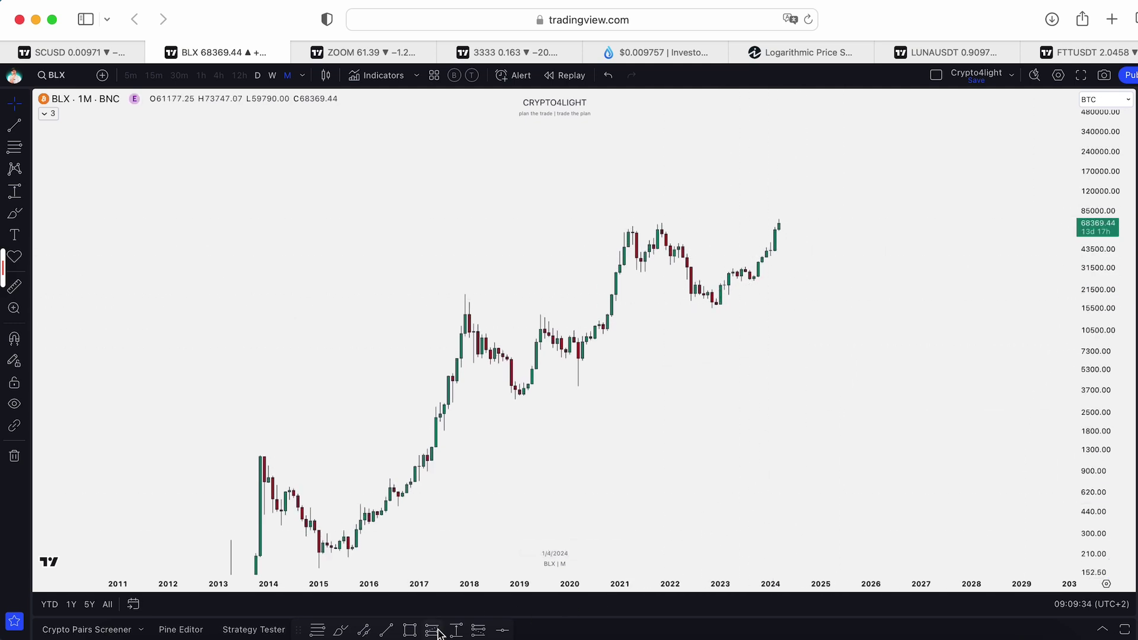
{"action": "left_click", "coordinate": [456, 629]}
{"action": "left_click", "coordinate": [719, 304]}
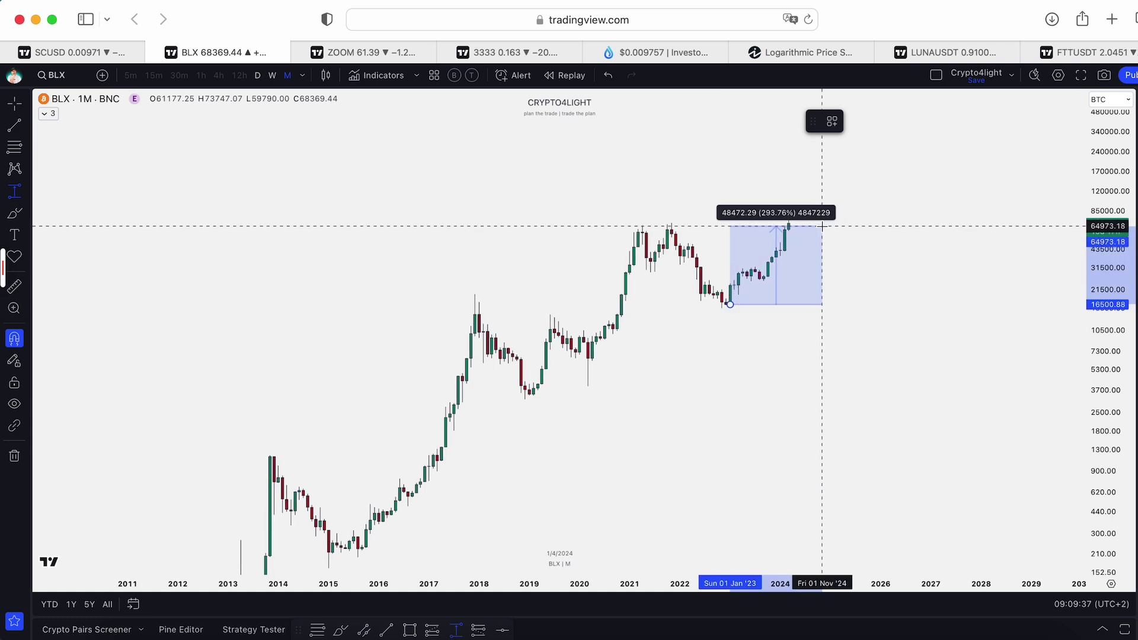
{"action": "left_click", "coordinate": [825, 219]}
{"action": "left_click_drag", "start_coordinate": [730, 304], "coordinate": [721, 320]}
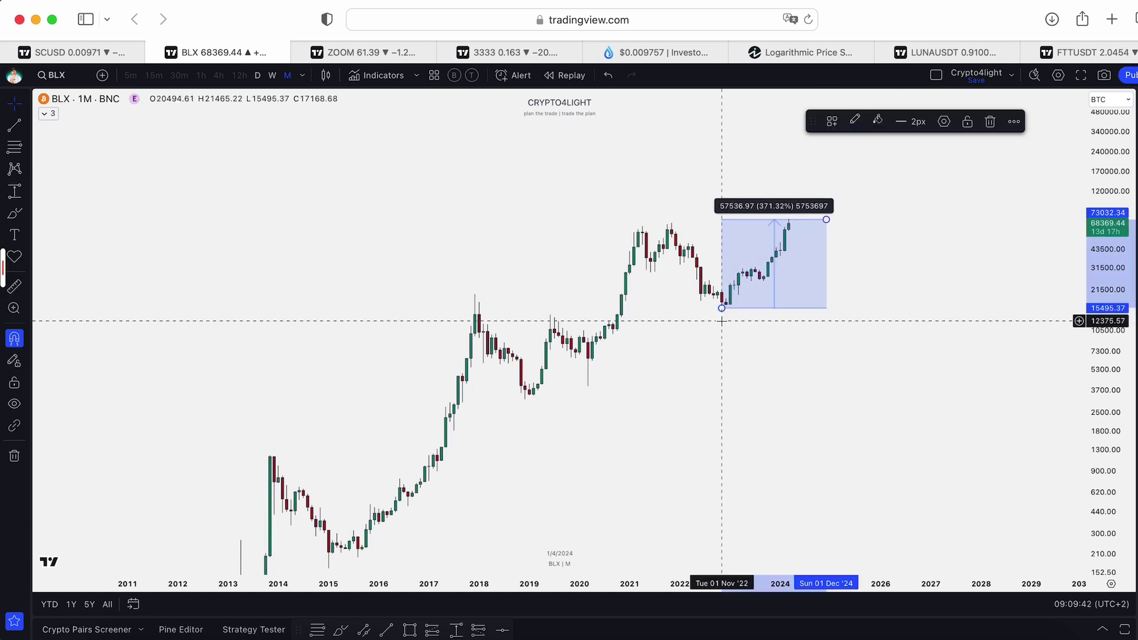
{"action": "left_click_drag", "start_coordinate": [826, 220], "coordinate": [789, 220]}
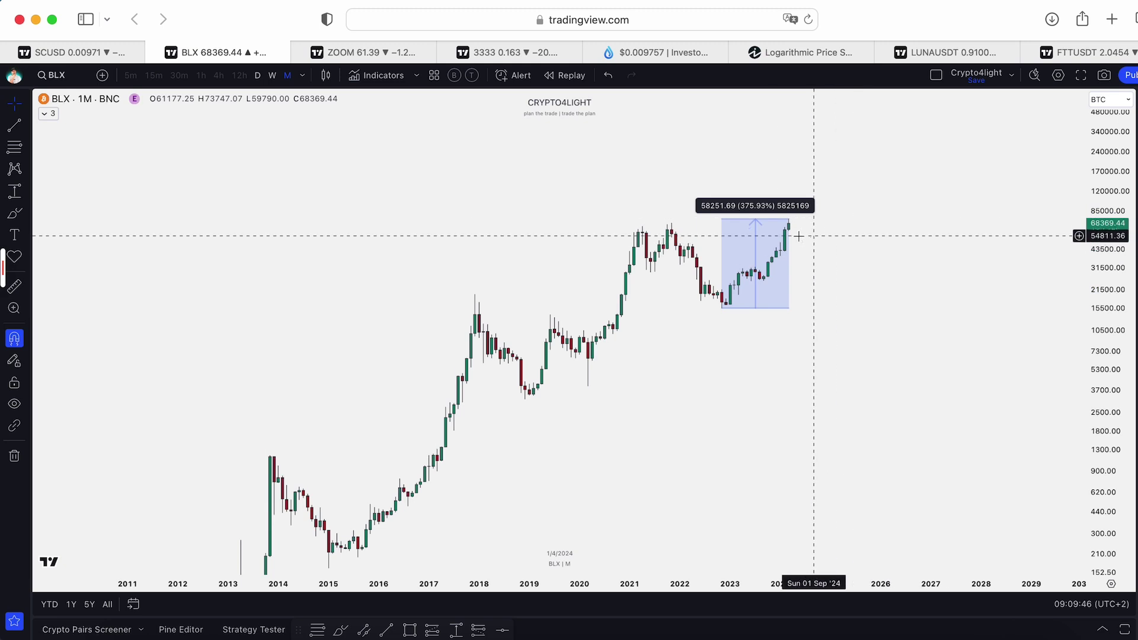
Step: Set the price scale to Regular to view the measured 2022–2024 rise on a linear axis
{"action": "right_click", "coordinate": [1103, 238]}
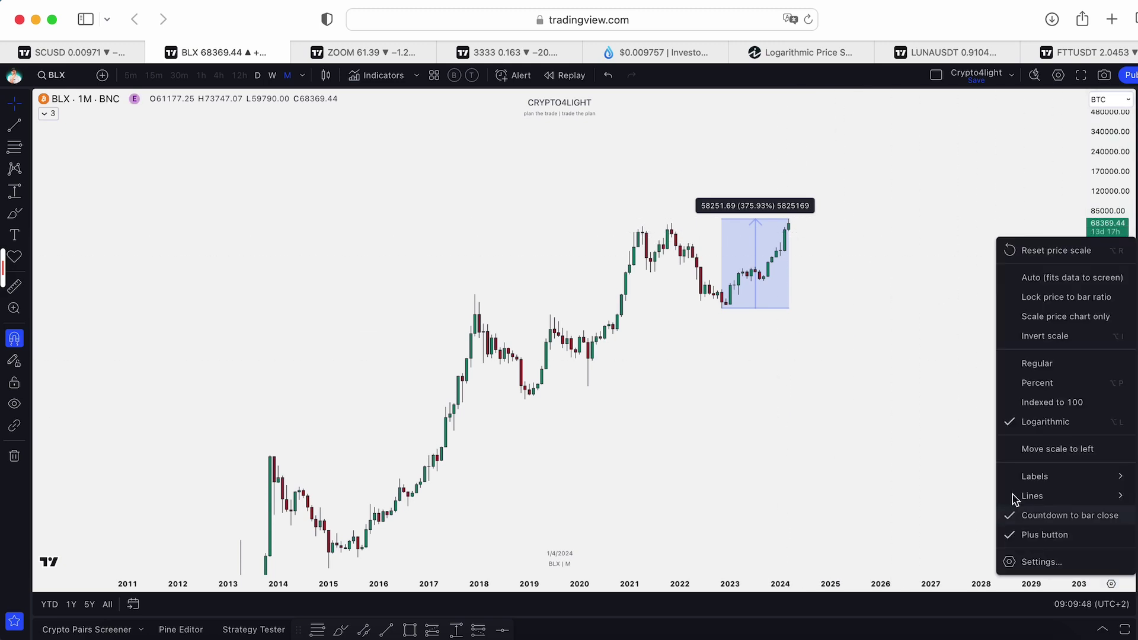
{"action": "left_click", "coordinate": [1038, 363]}
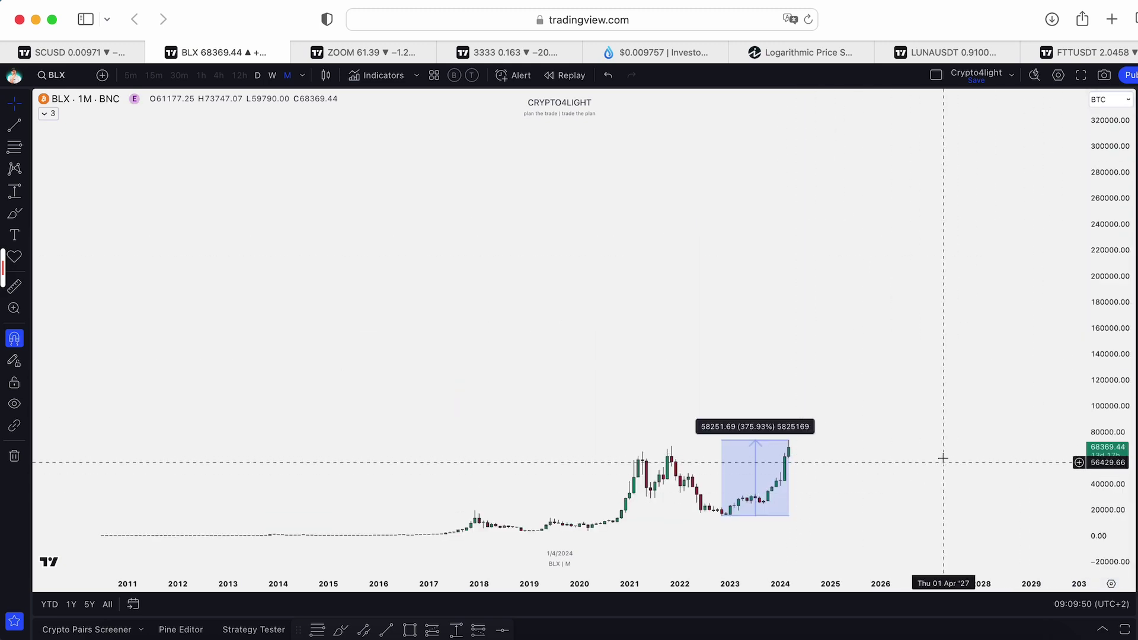
{"action": "left_click_drag", "start_coordinate": [941, 460], "coordinate": [928, 330]}
{"action": "key", "text": "alt+r"}
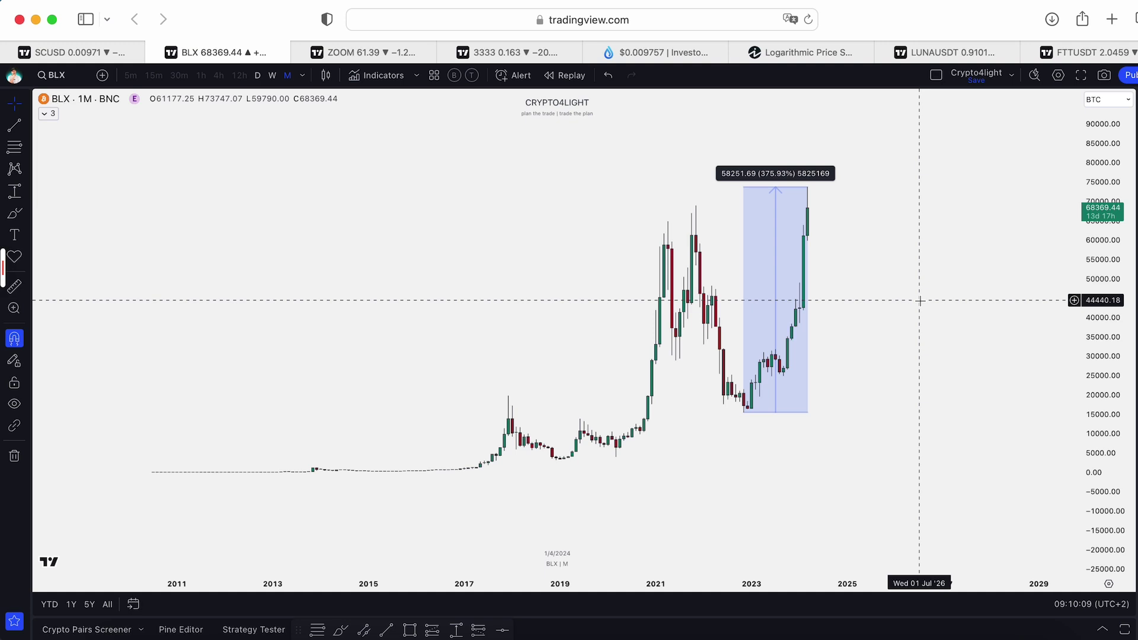
Step: Set the price scale back to Logarithmic and view the measured rise against the full price history
{"action": "left_click", "coordinate": [1117, 589]}
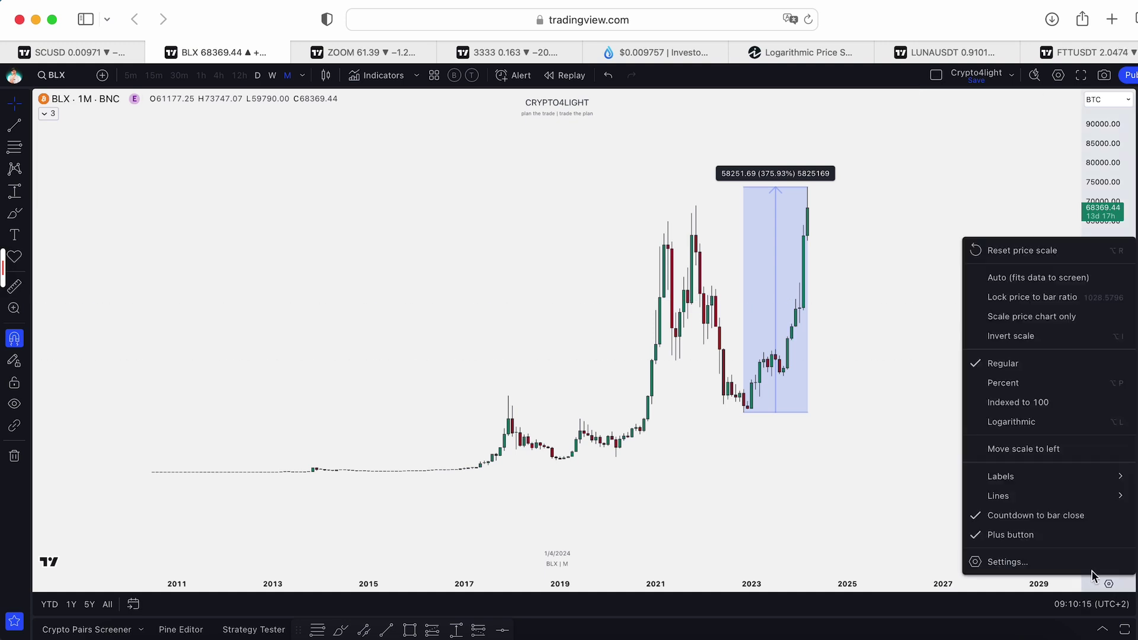
{"action": "left_click", "coordinate": [1002, 423]}
{"action": "left_click_drag", "start_coordinate": [1050, 242], "coordinate": [1055, 332]}
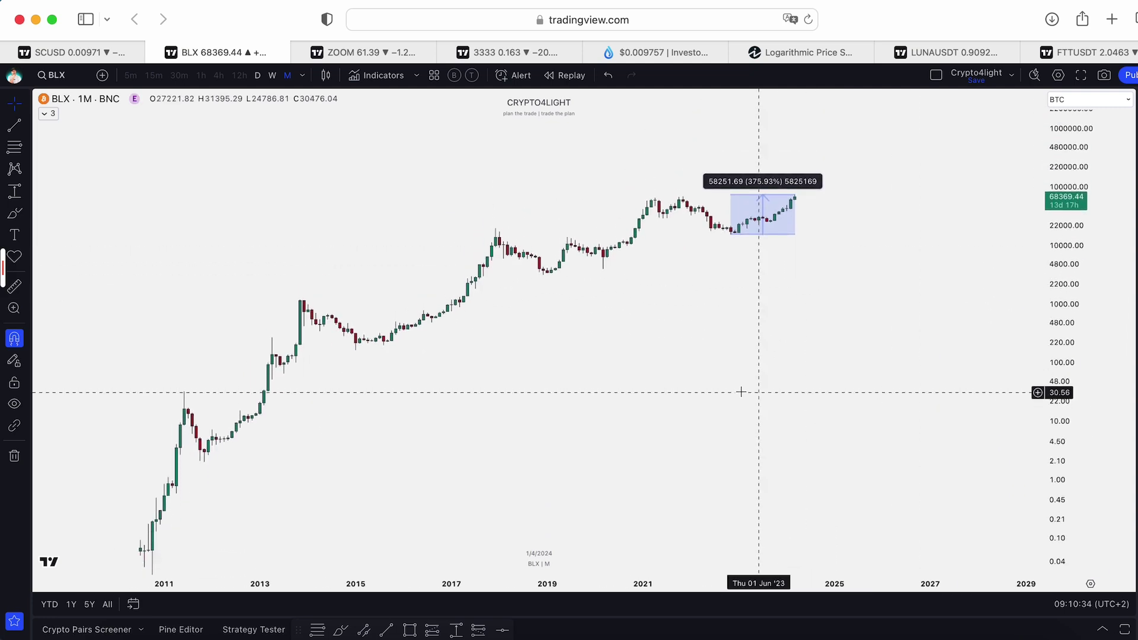
{"action": "left_click_drag", "start_coordinate": [740, 389], "coordinate": [778, 327]}
{"action": "left_click_drag", "start_coordinate": [513, 314], "coordinate": [500, 376]}
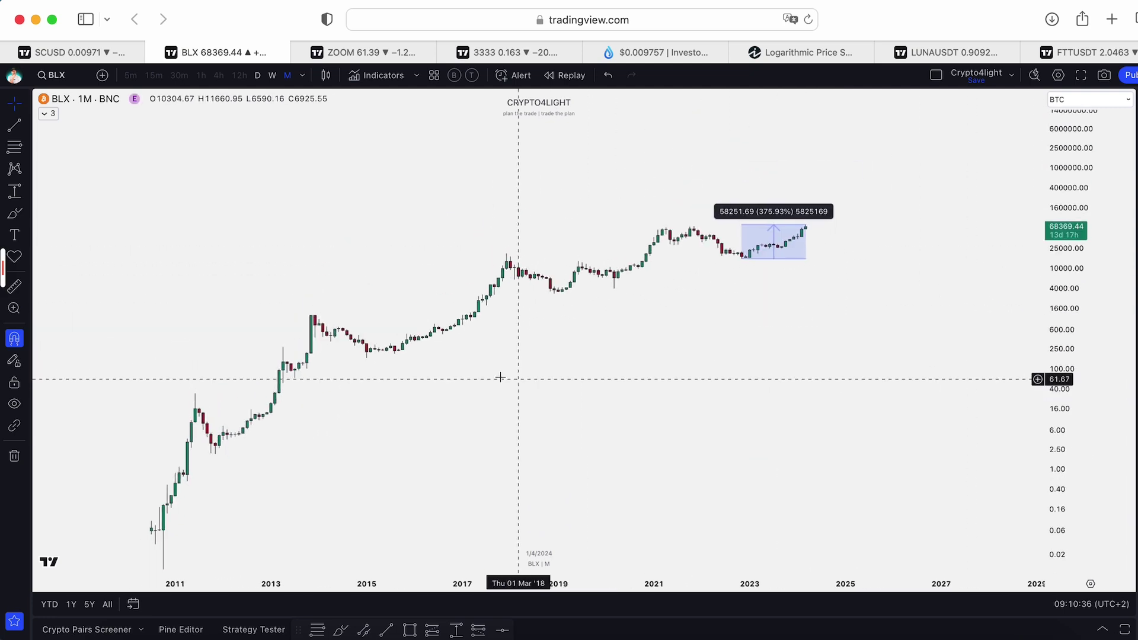
{"action": "left_click_drag", "start_coordinate": [686, 325], "coordinate": [710, 294]}
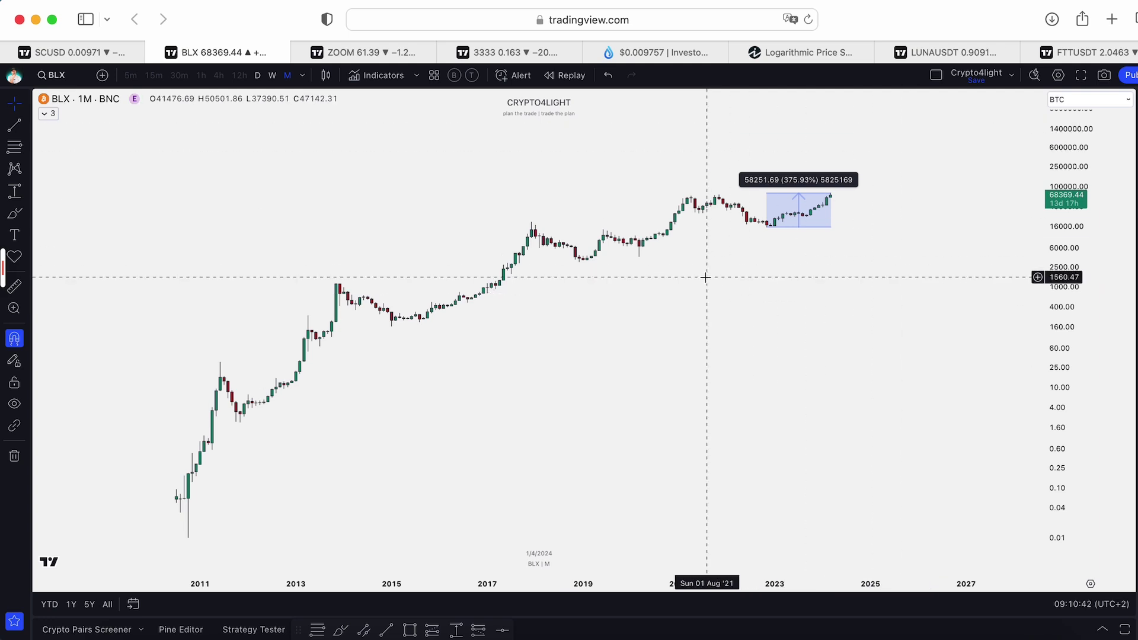
Step: Switch to the weekly ZOOM chart and set its price scale to Logarithmic to compare the price decline with the regular scale
{"action": "left_click", "coordinate": [361, 53]}
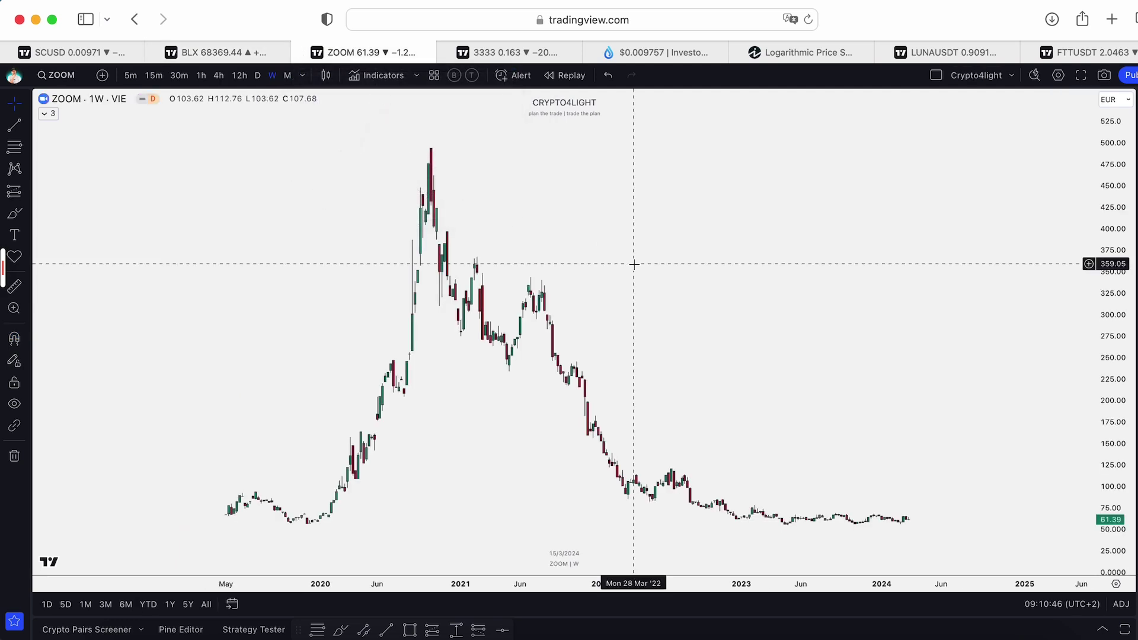
{"action": "scroll", "coordinate": [562, 271], "scroll_direction": "left", "scroll_amount": 3}
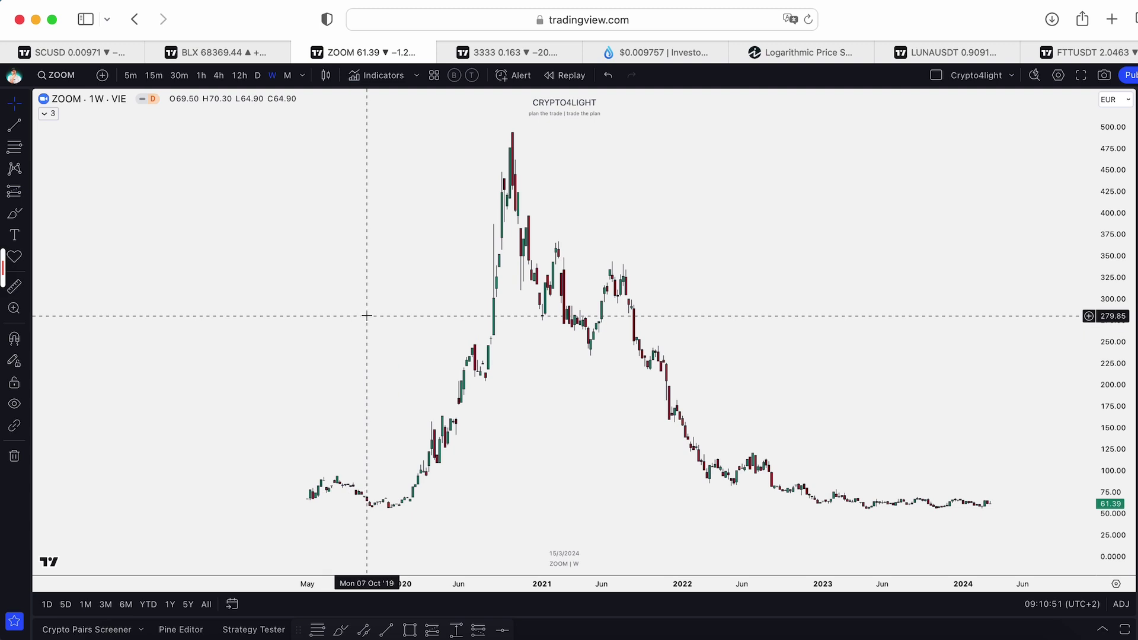
{"action": "scroll", "coordinate": [384, 315], "scroll_direction": "down", "scroll_amount": 2}
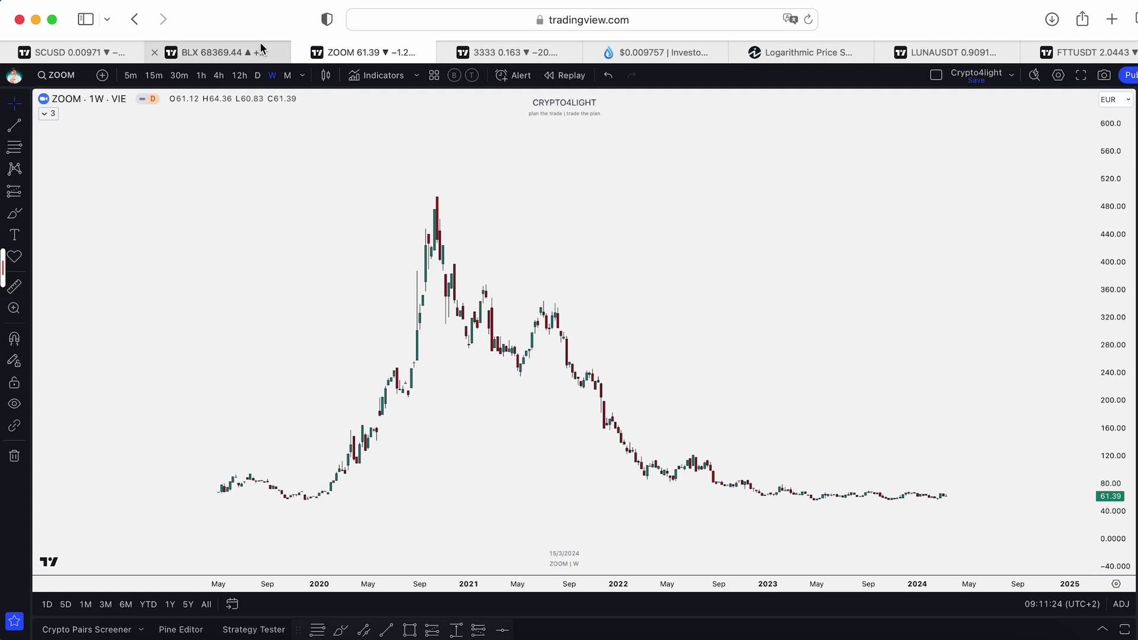
{"action": "right_click", "coordinate": [1114, 240]}
{"action": "left_click", "coordinate": [1060, 420]}
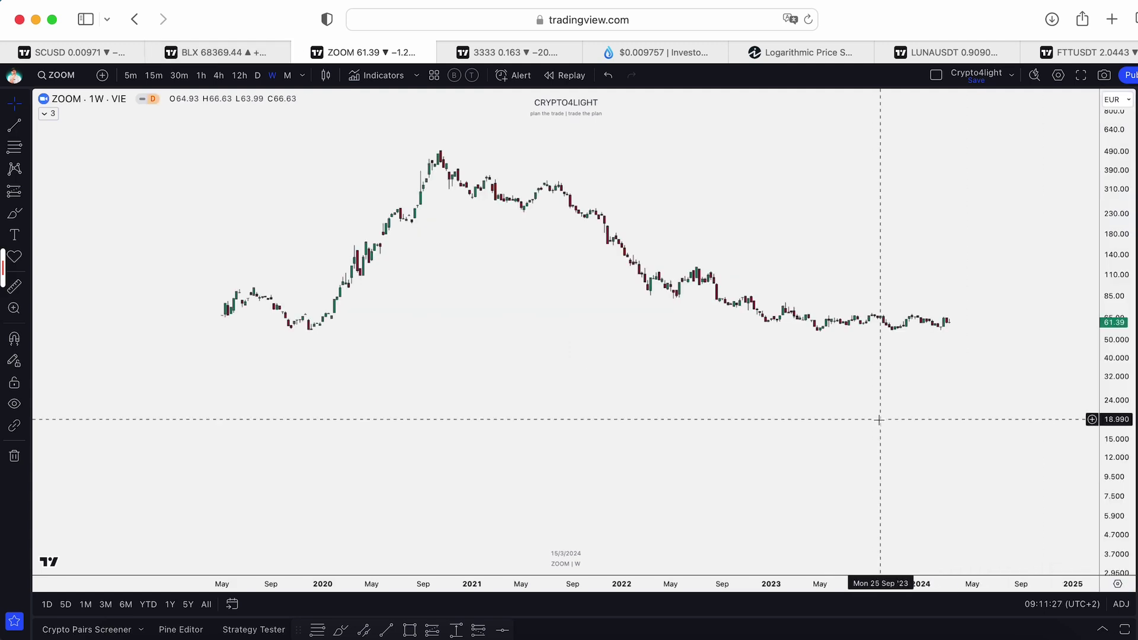
{"action": "left_click_drag", "start_coordinate": [1102, 252], "coordinate": [1100, 271]}
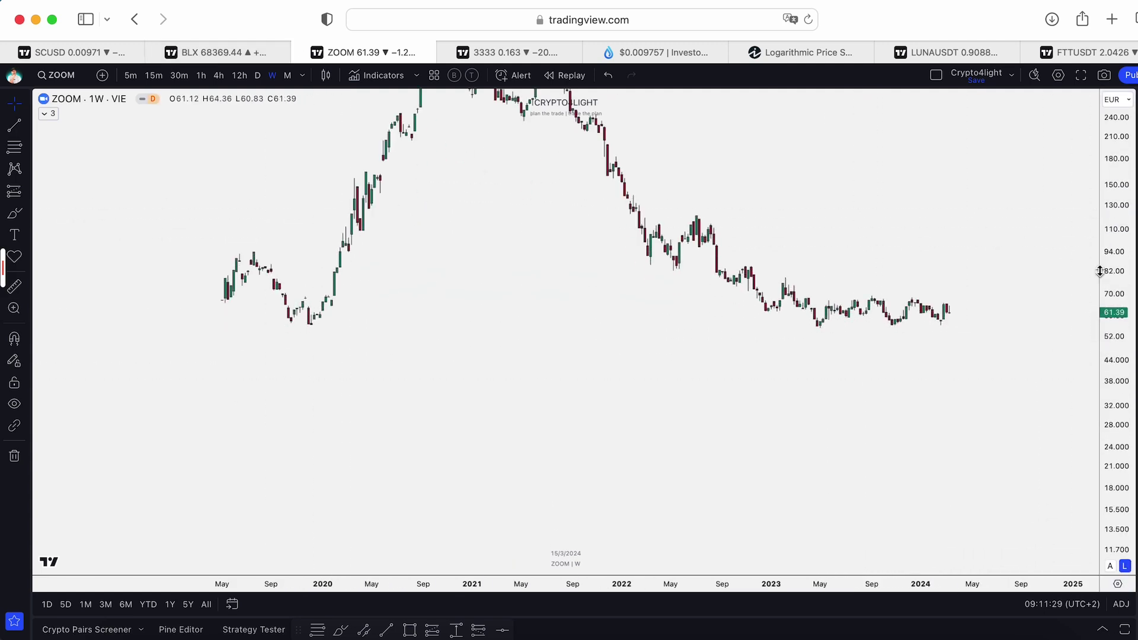
{"action": "key", "text": "alt+r"}
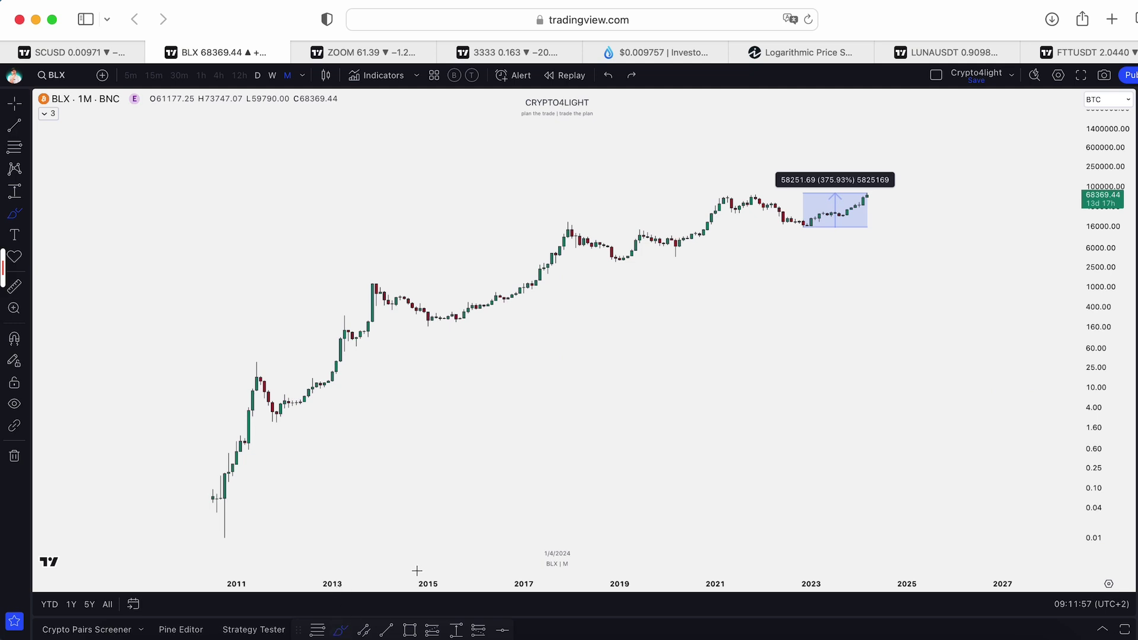
Step: Brush a freehand price path on the monthly BLX chart from the latest candles, declining to about 2026
{"action": "mouse_move", "coordinate": [853, 204]}
{"action": "left_mouse_down"}
{"action": "mouse_move", "coordinate": [925, 183]}
{"action": "mouse_move", "coordinate": [1028, 185]}
{"action": "left_mouse_up"}
{"action": "key", "text": "super+z"}
{"action": "mouse_move", "coordinate": [847, 201]}
{"action": "left_mouse_down"}
{"action": "mouse_move", "coordinate": [871, 191]}
{"action": "mouse_move", "coordinate": [966, 233]}
{"action": "left_mouse_up"}
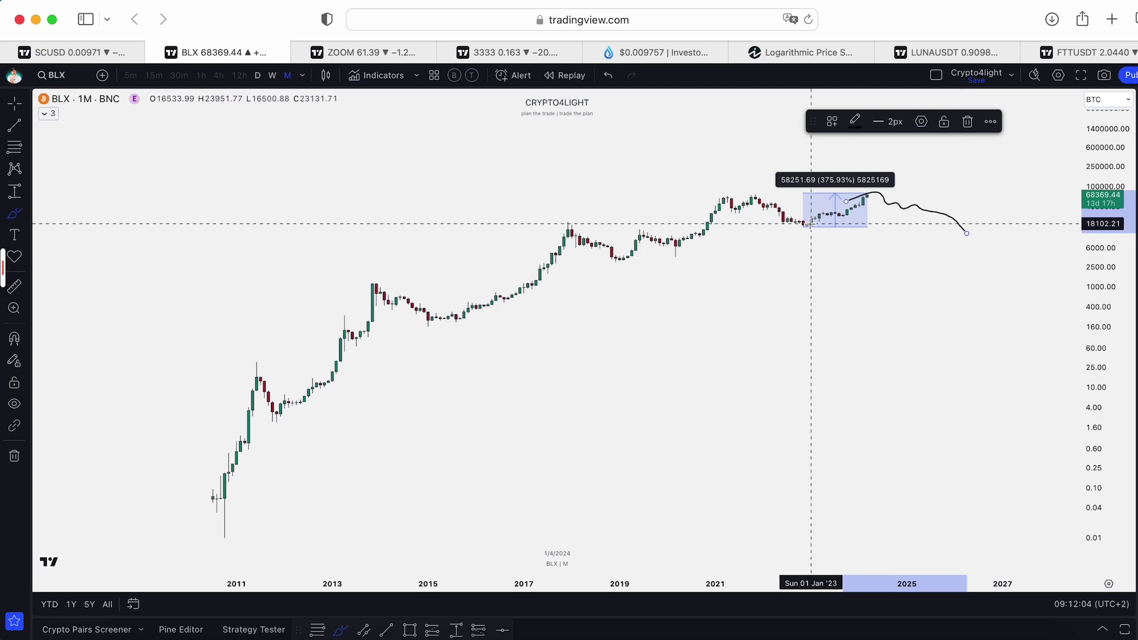
{"action": "scroll", "coordinate": [815, 227], "scroll_direction": "down", "scroll_amount": 2}
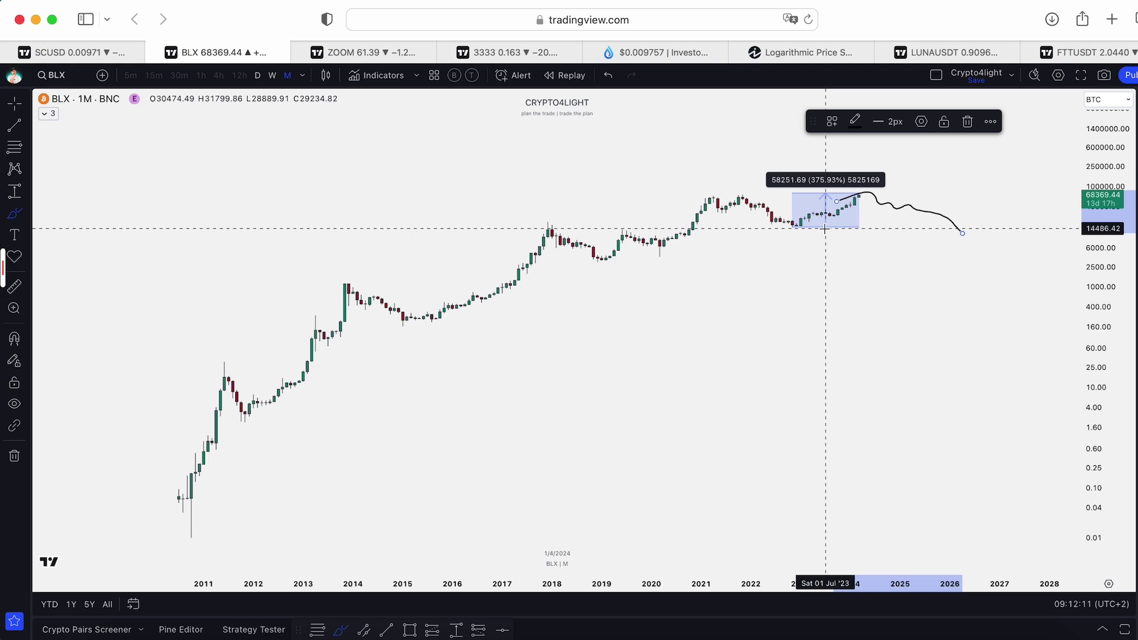
Step: Switch to the monthly 3333 chart and set its price scale to Logarithmic to examine the fall after 2021
{"action": "left_click", "coordinate": [532, 52]}
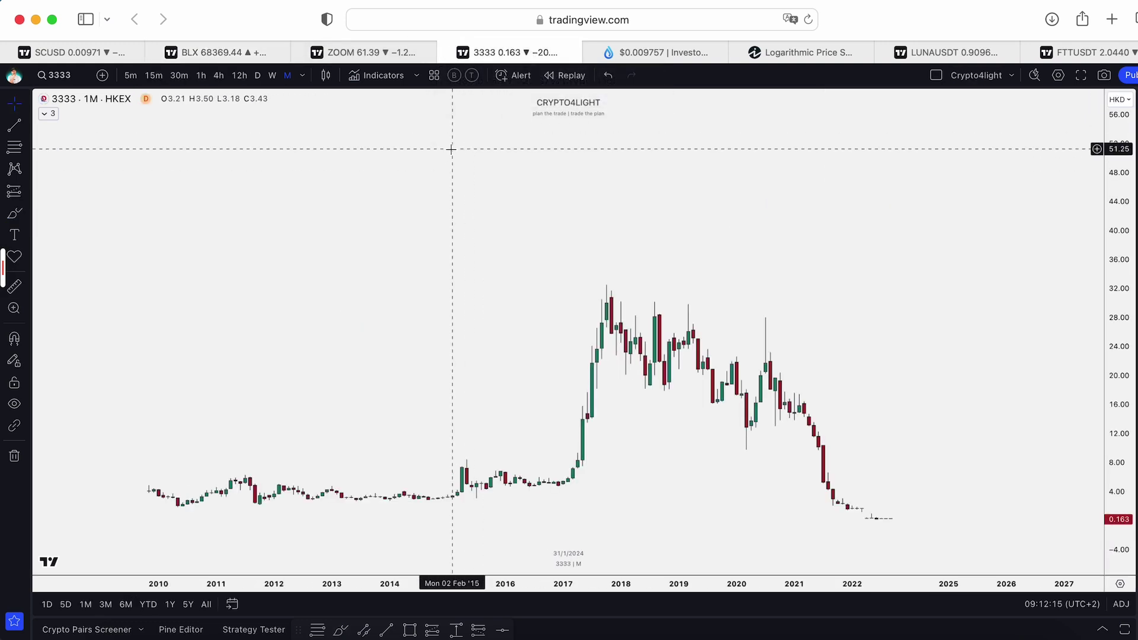
{"action": "scroll", "coordinate": [451, 149], "scroll_direction": "left", "scroll_amount": 3}
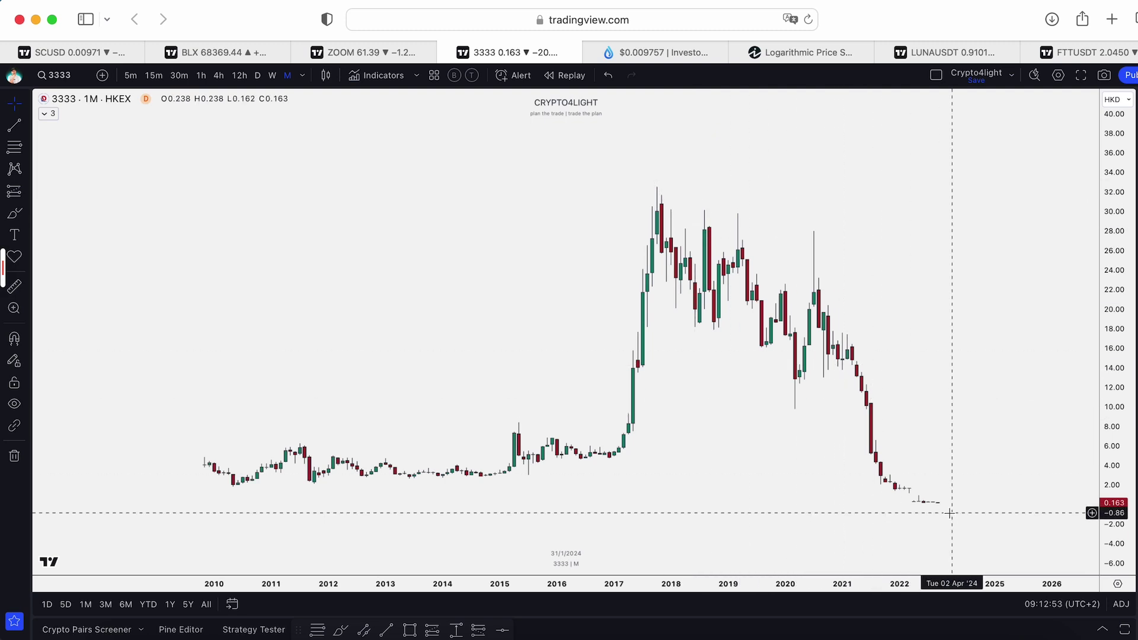
{"action": "scroll", "coordinate": [838, 323], "scroll_direction": "down", "scroll_amount": 2}
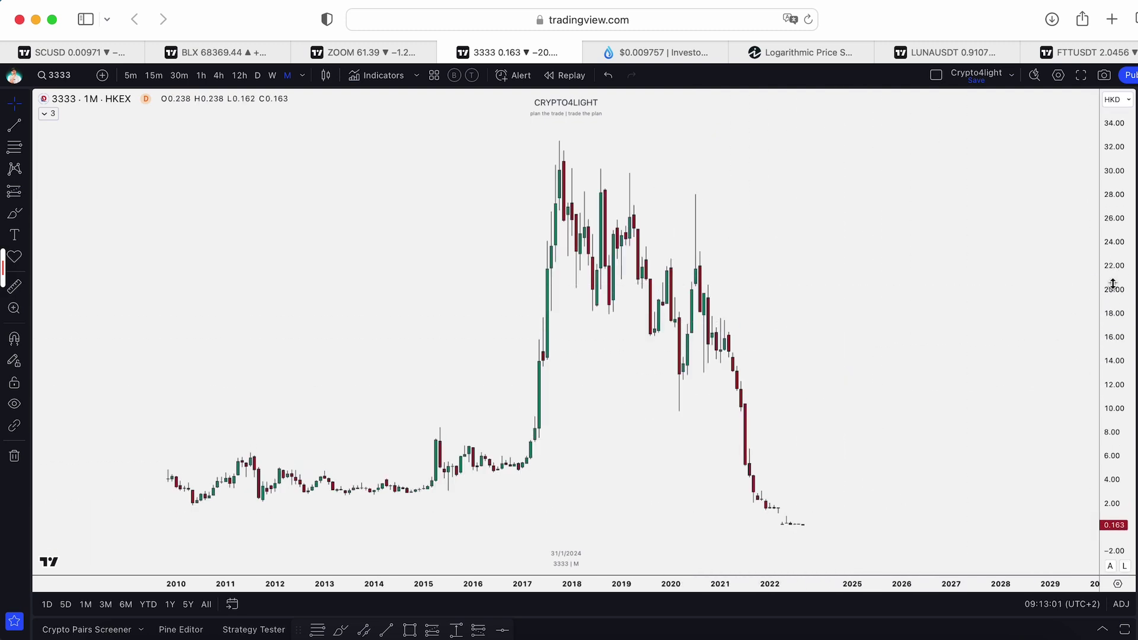
{"action": "left_click", "coordinate": [1118, 584]}
{"action": "left_click", "coordinate": [1032, 419]}
{"action": "left_click_drag", "start_coordinate": [1122, 455], "coordinate": [1122, 237]}
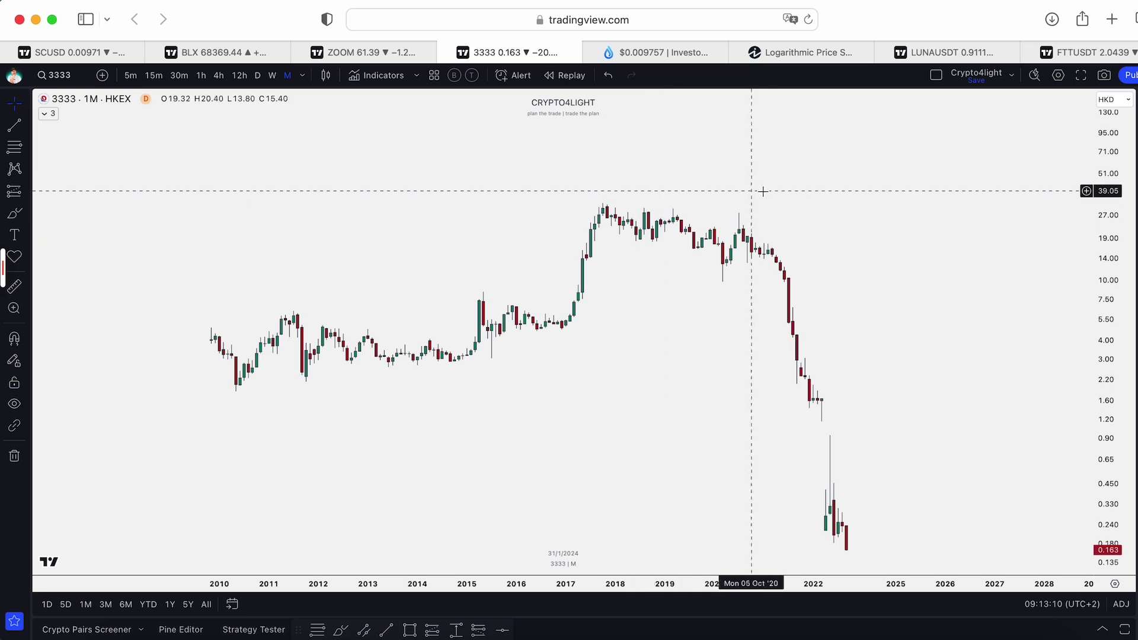
{"action": "left_click_drag", "start_coordinate": [887, 348], "coordinate": [884, 294]}
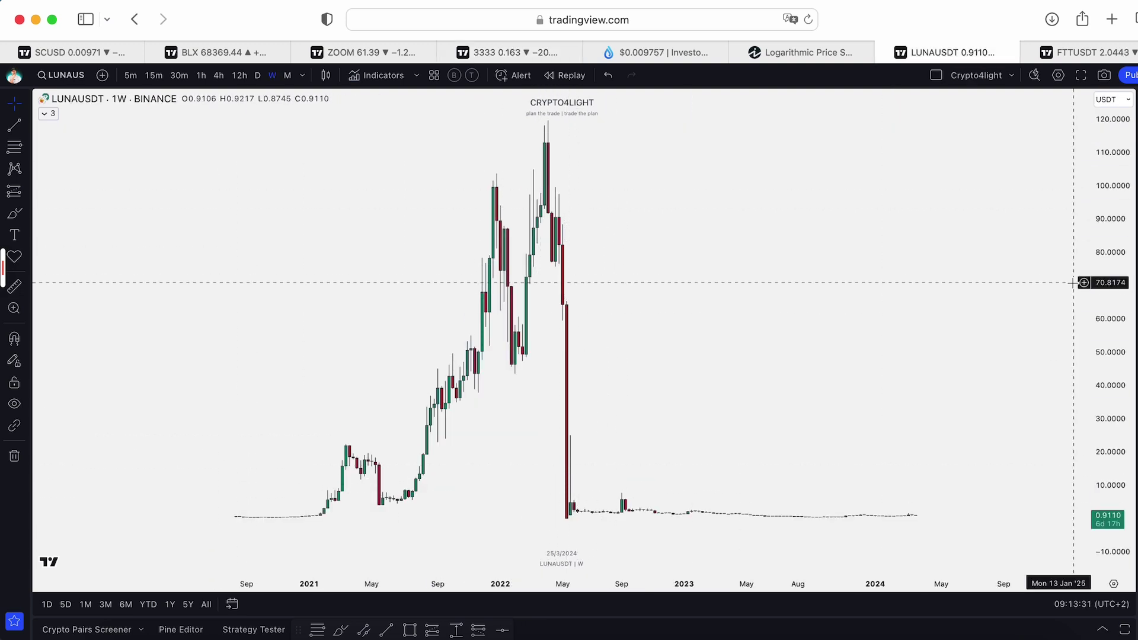
Step: Set the weekly LUNAUSDT chart's price scale to Logarithmic and examine the May 2022 crash
{"action": "left_click_drag", "start_coordinate": [1109, 284], "coordinate": [1109, 299]}
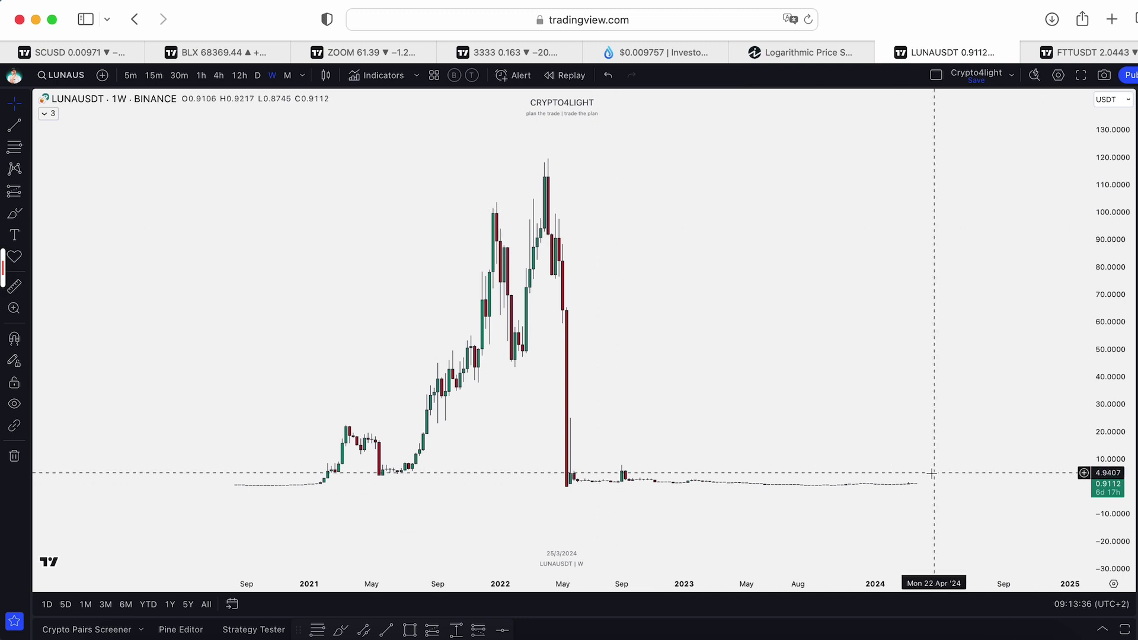
{"action": "left_click", "coordinate": [1114, 584]}
{"action": "left_click", "coordinate": [1026, 423]}
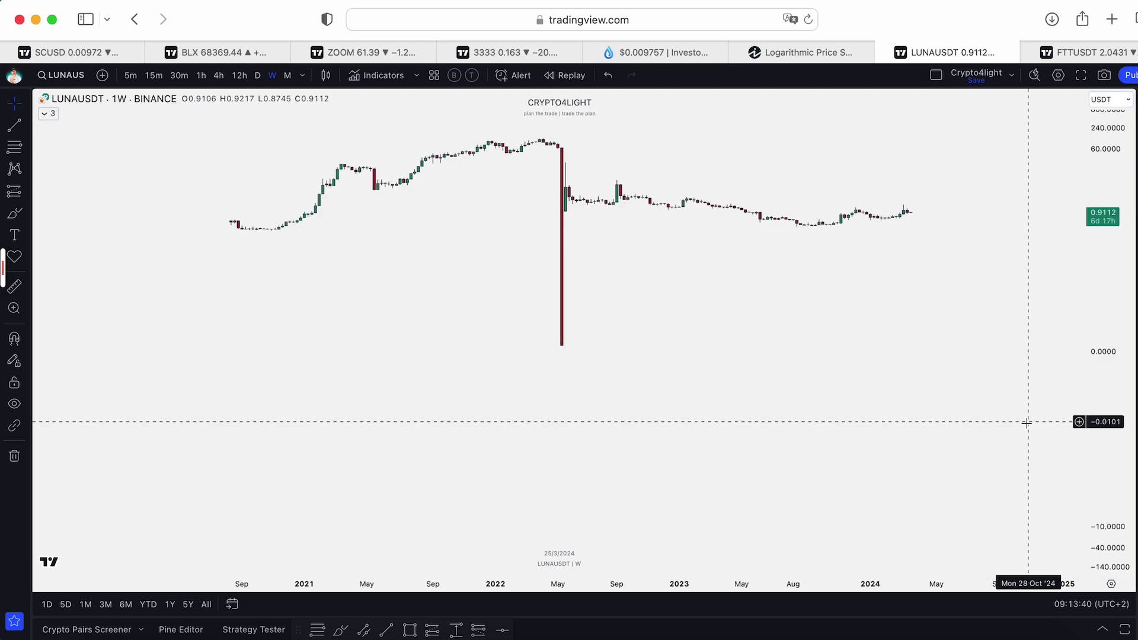
{"action": "left_click_drag", "start_coordinate": [1098, 437], "coordinate": [1084, 385]}
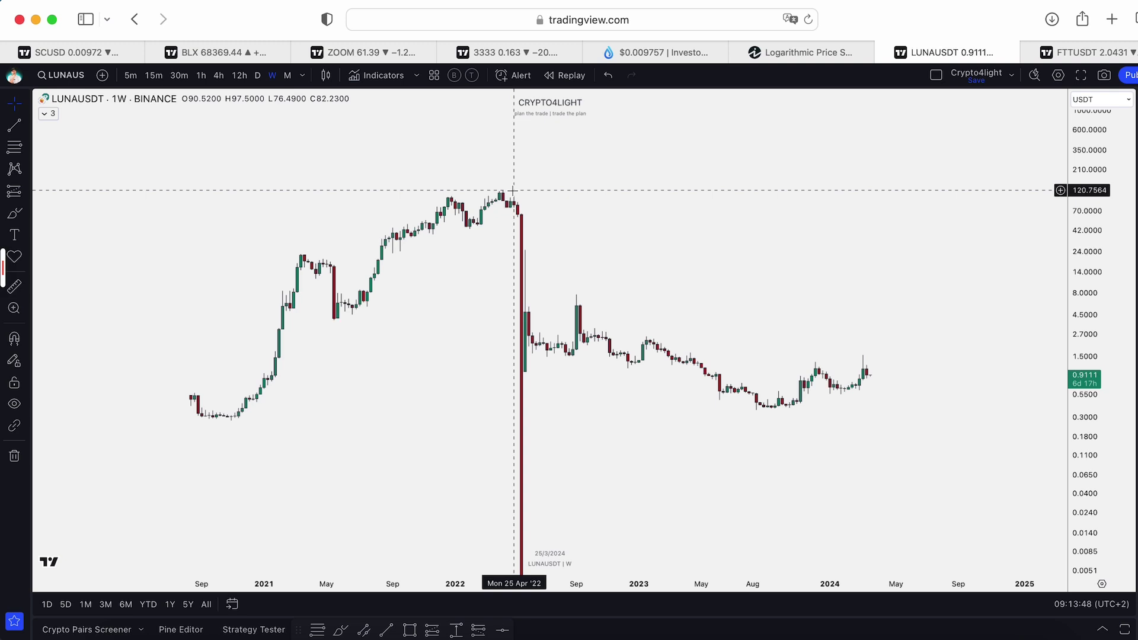
Step: Switch to the weekly FTTUSDT chart and set its price scale to Logarithmic, with the full price history in view
{"action": "key", "text": "ctrl+Tab"}
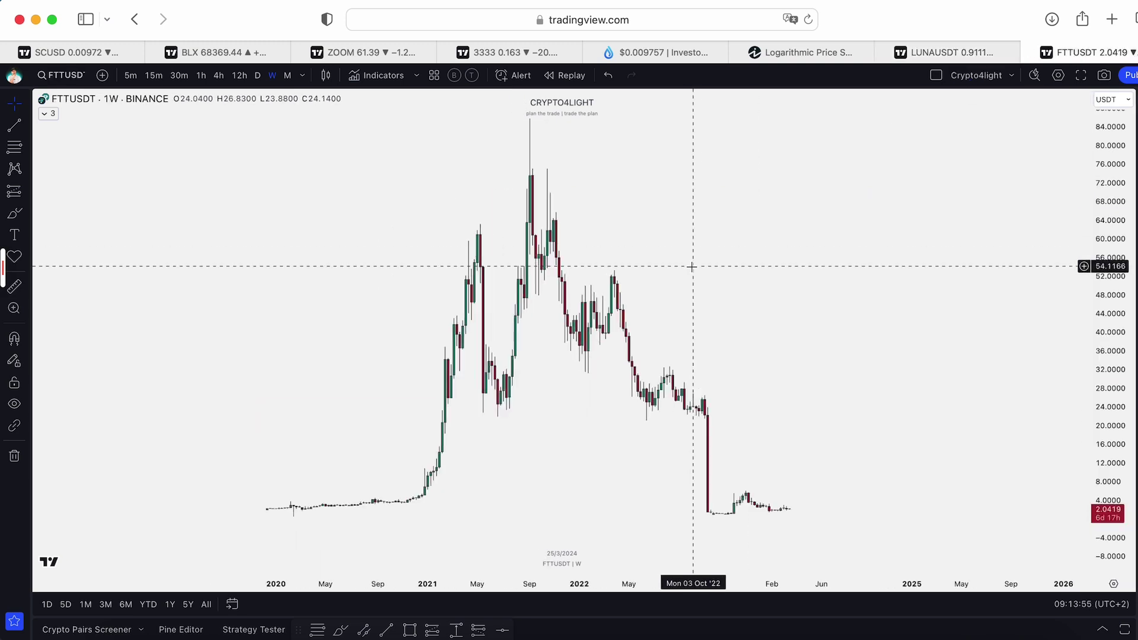
{"action": "scroll", "coordinate": [692, 267], "scroll_direction": "up", "scroll_amount": 2}
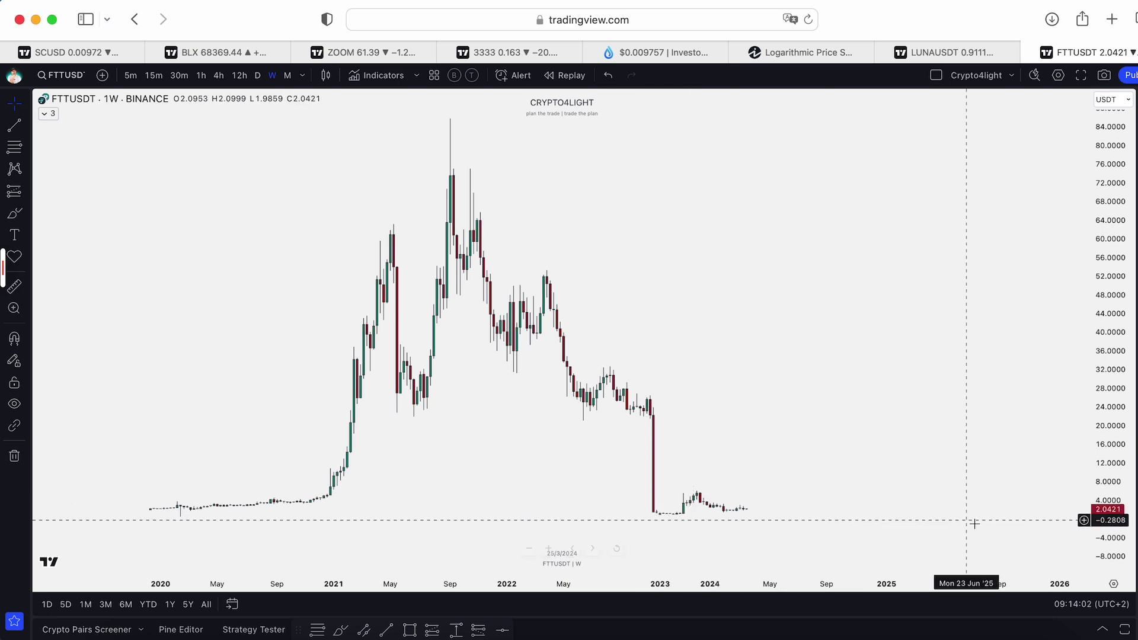
{"action": "right_click", "coordinate": [1104, 394]}
{"action": "left_click", "coordinate": [1021, 423]}
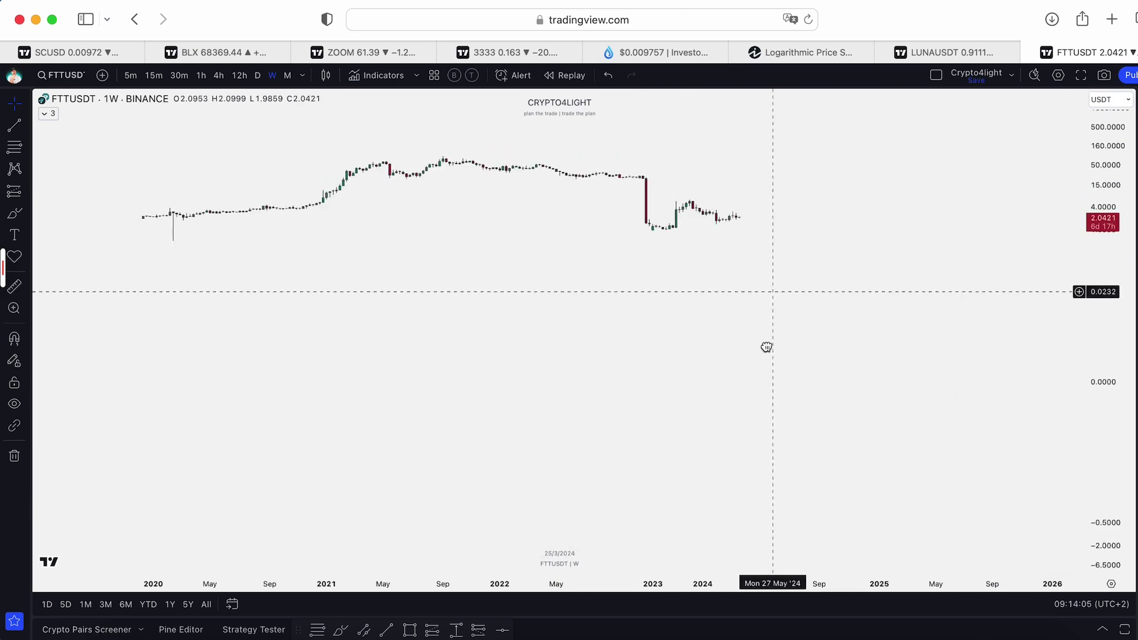
{"action": "left_click_drag", "start_coordinate": [1090, 131], "coordinate": [1089, 282]}
{"action": "left_click_drag", "start_coordinate": [864, 361], "coordinate": [965, 292]}
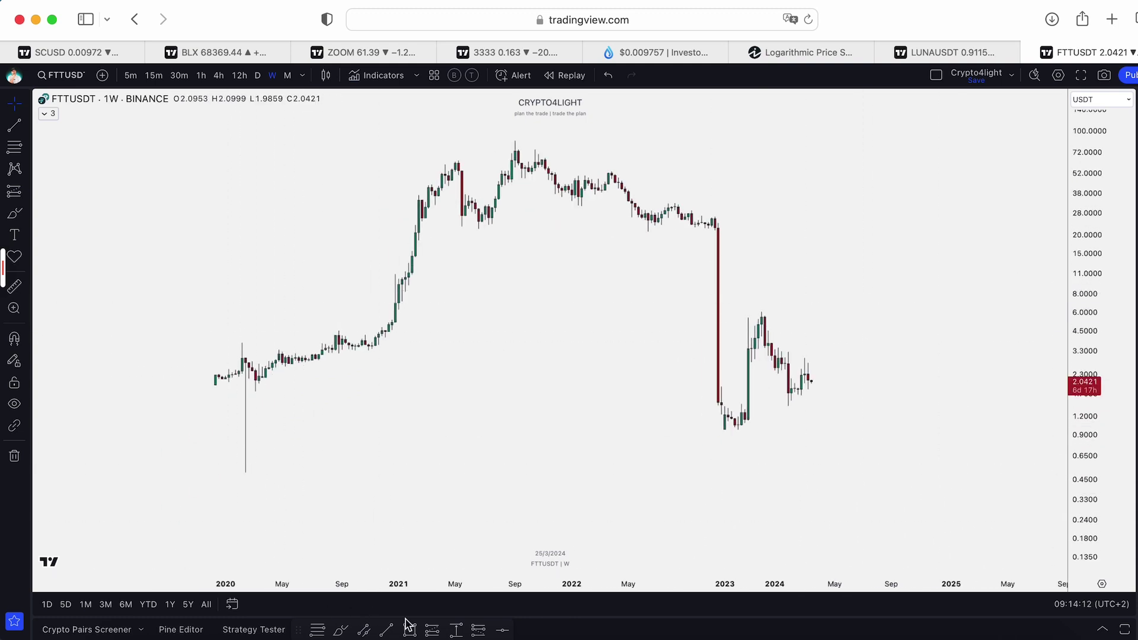
Step: Measure the FTTUSDT price ranges from the February 2020 low to the post-crash low, and from about 2 up to about 89 USDT
{"action": "left_click", "coordinate": [455, 631]}
{"action": "left_click", "coordinate": [20, 341]}
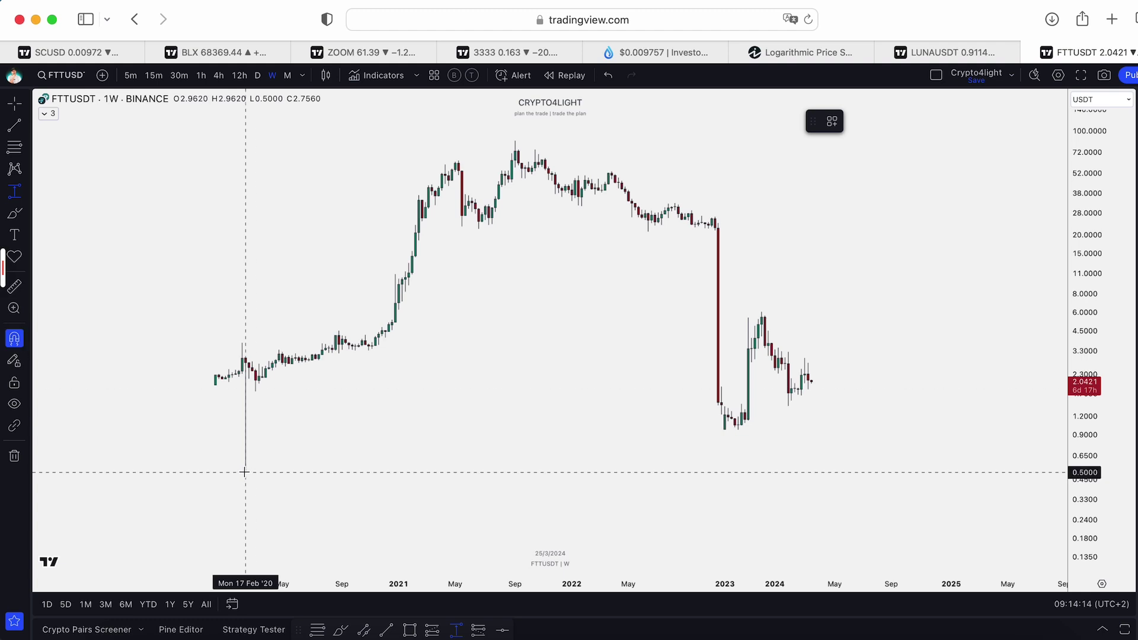
{"action": "left_click", "coordinate": [245, 472]}
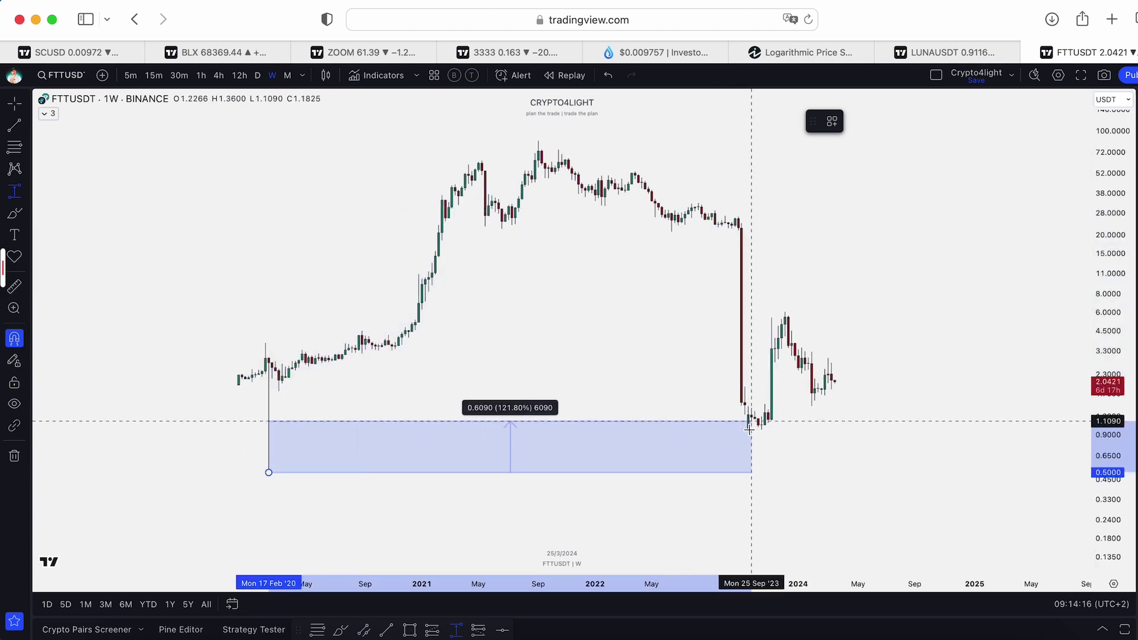
{"action": "left_click", "coordinate": [748, 428]}
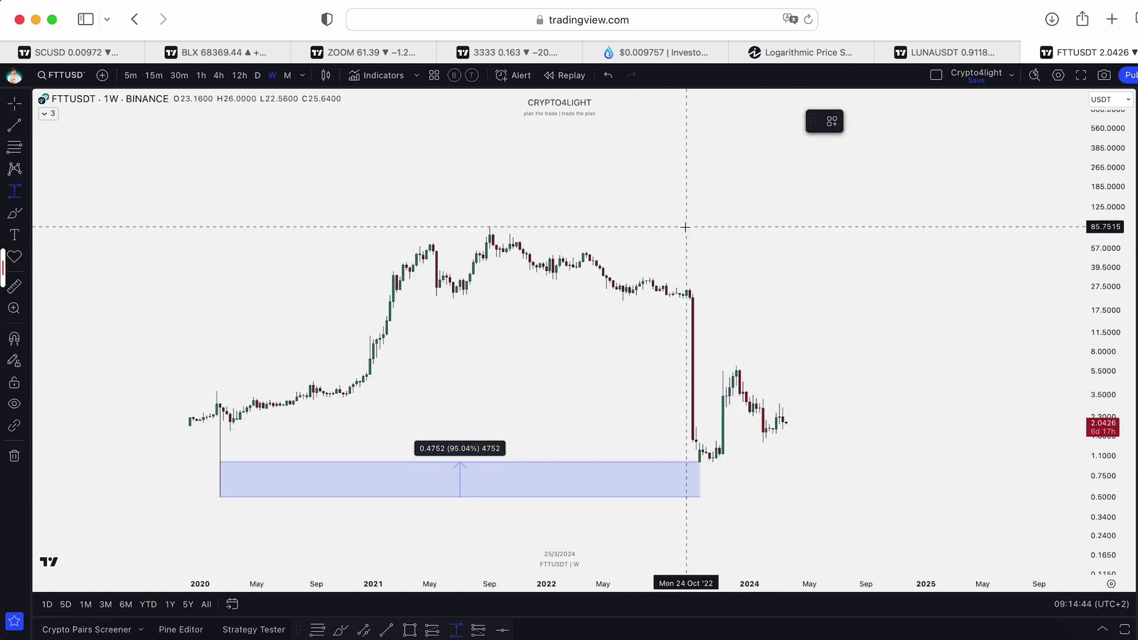
{"action": "left_click", "coordinate": [841, 422]}
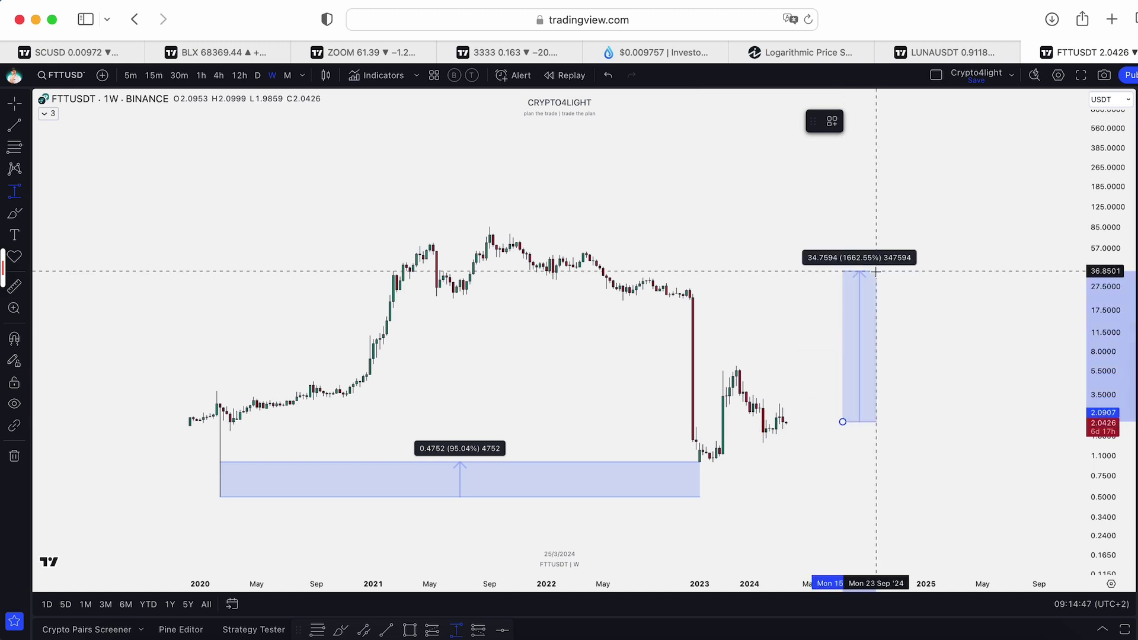
{"action": "left_click", "coordinate": [895, 225]}
Step: Set the FTTUSDT price scale back to Regular and compare the two measured ranges on the linear axis
{"action": "key", "text": "alt+l"}
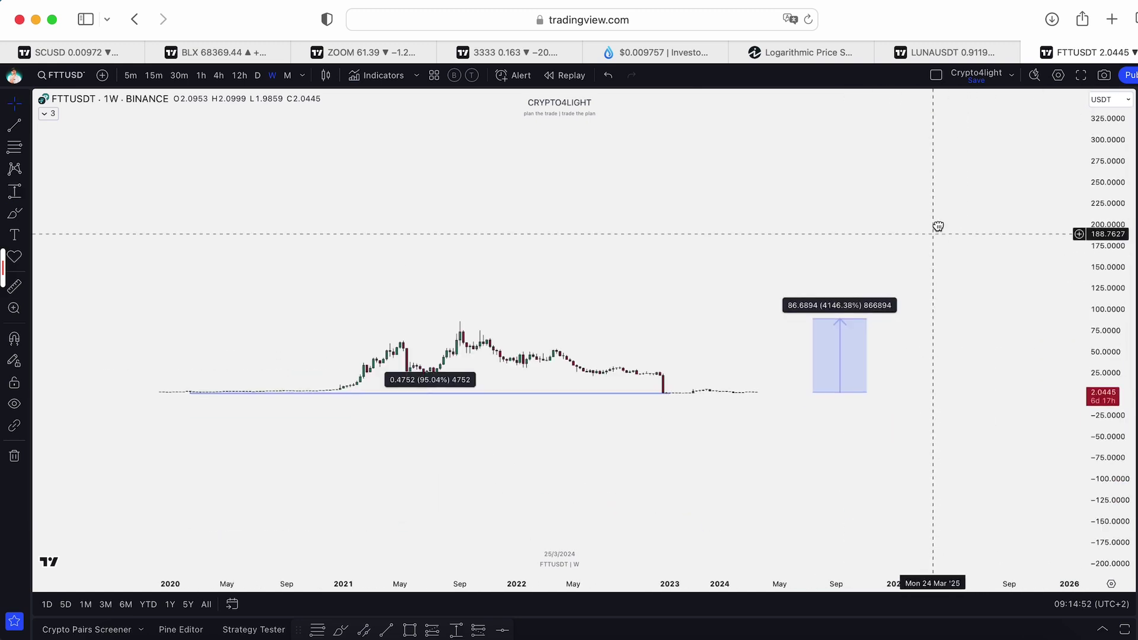
{"action": "left_click_drag", "start_coordinate": [1128, 444], "coordinate": [1107, 186]}
{"action": "left_click_drag", "start_coordinate": [1104, 431], "coordinate": [1103, 332]}
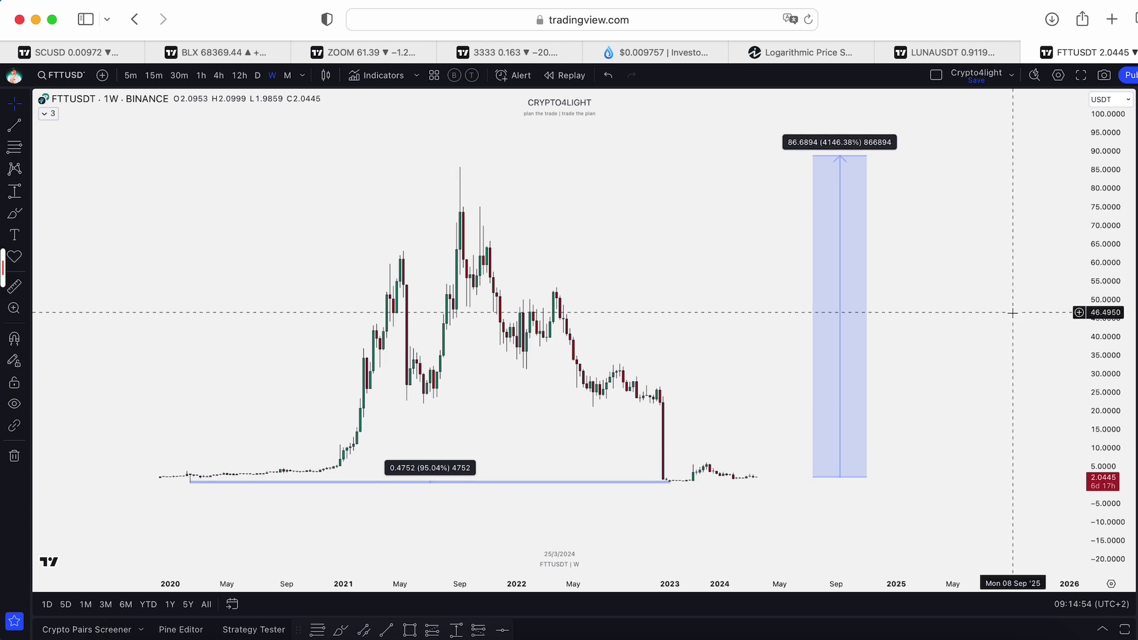
{"action": "left_click_drag", "start_coordinate": [1010, 312], "coordinate": [1048, 321]}
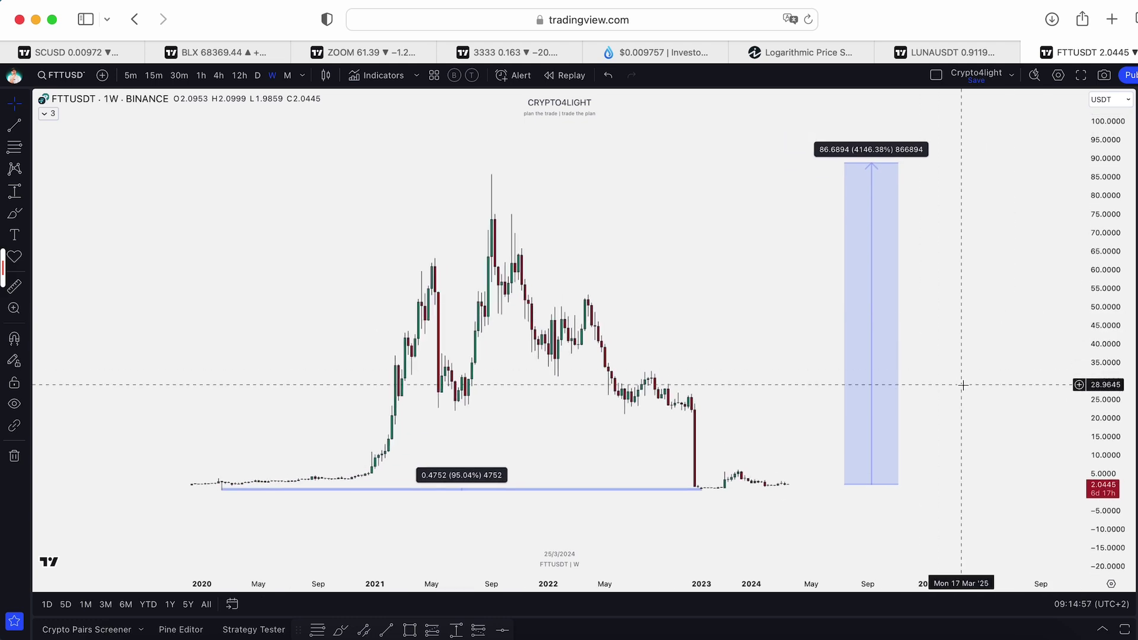
Step: Switch to the side-by-side SCUSD charts, set both to weekly, and compare the descending trendline on the linear and logarithmic scales
{"action": "left_click", "coordinate": [71, 52]}
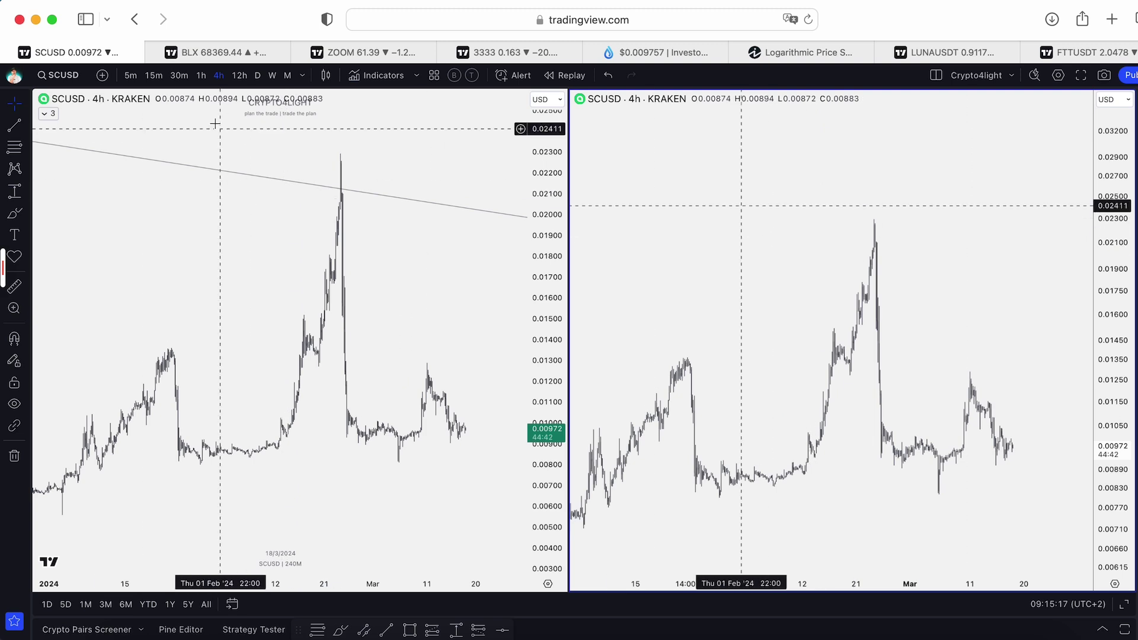
{"action": "left_click", "coordinate": [272, 75]}
{"action": "scroll", "coordinate": [470, 183], "scroll_direction": "down", "scroll_amount": 5}
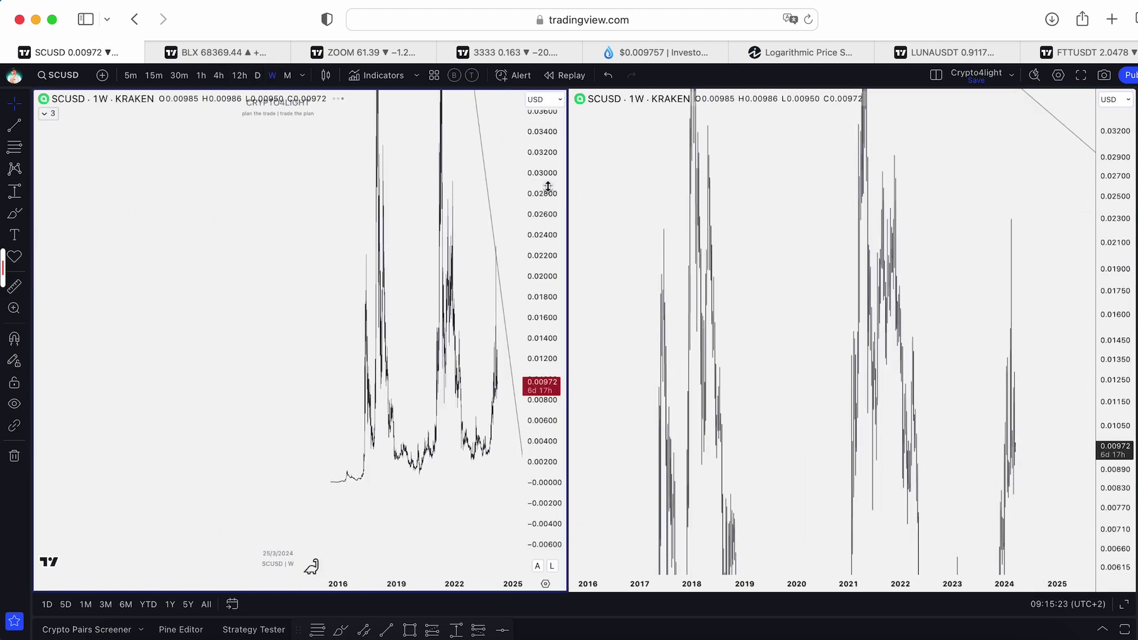
{"action": "scroll", "coordinate": [394, 427], "scroll_direction": "down", "scroll_amount": 5}
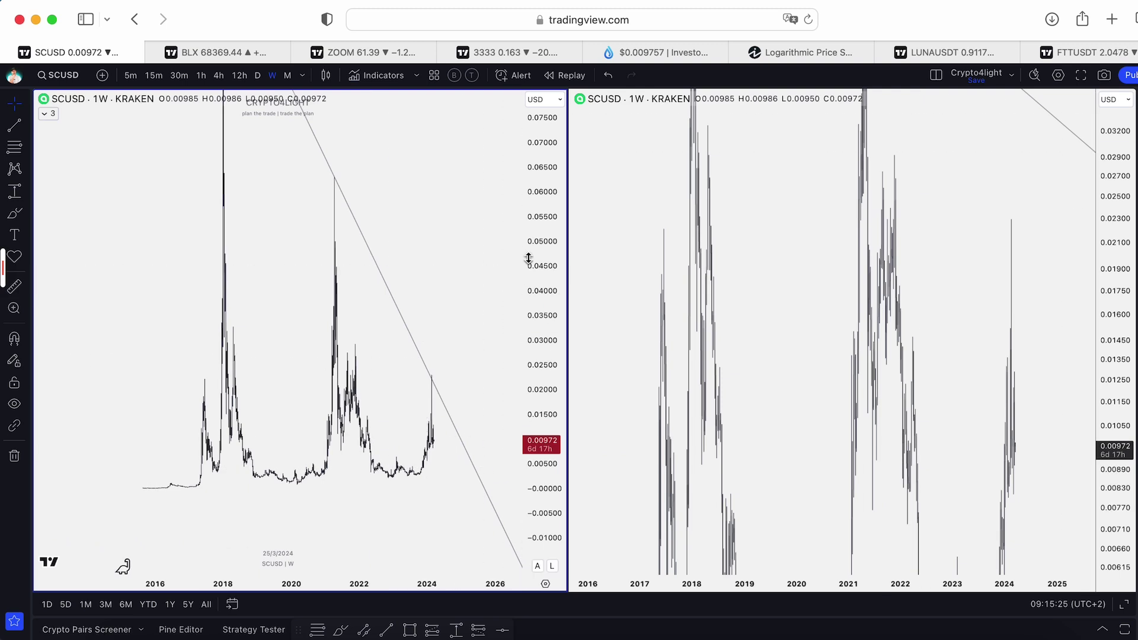
{"action": "scroll", "coordinate": [445, 271], "scroll_direction": "down", "scroll_amount": 3}
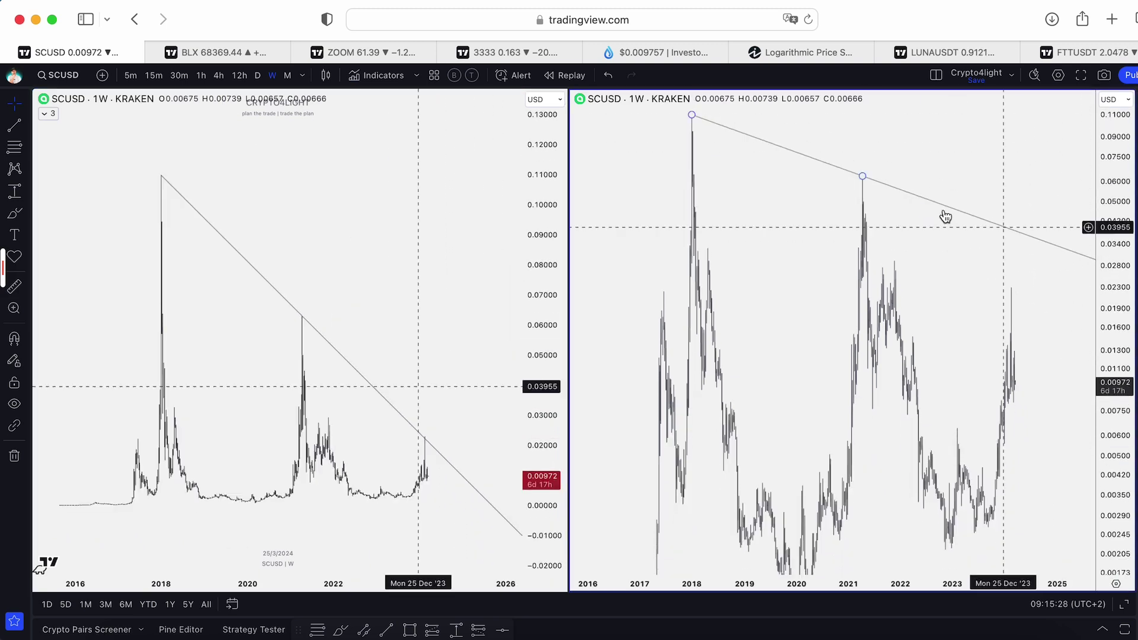
{"action": "left_click_drag", "start_coordinate": [1110, 217], "coordinate": [967, 422]}
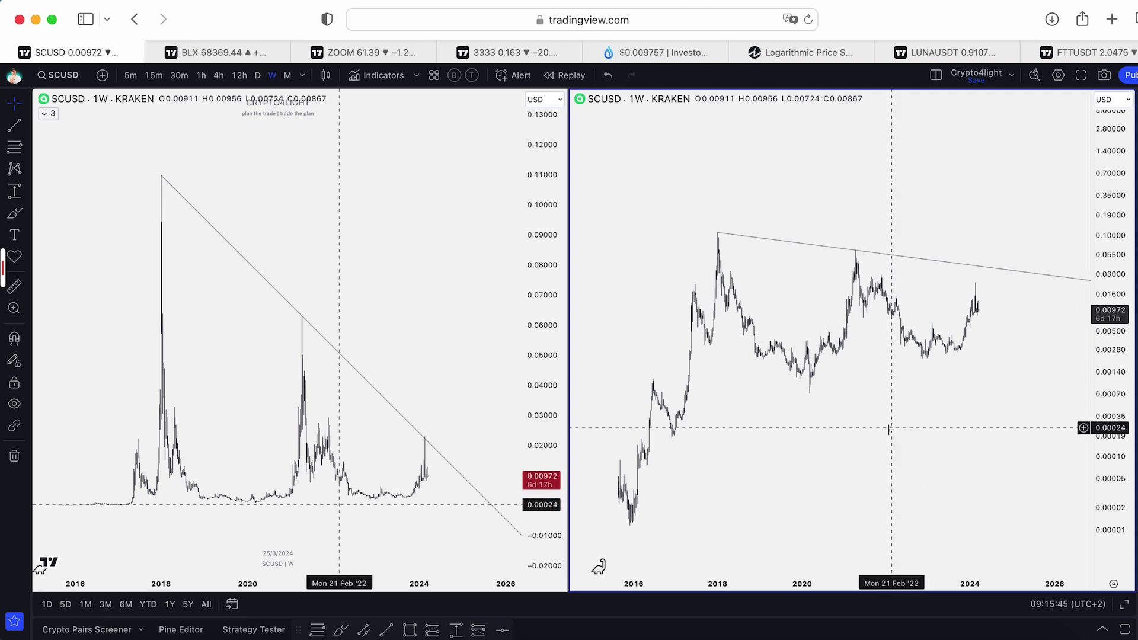
{"action": "left_click_drag", "start_coordinate": [670, 510], "coordinate": [717, 486]}
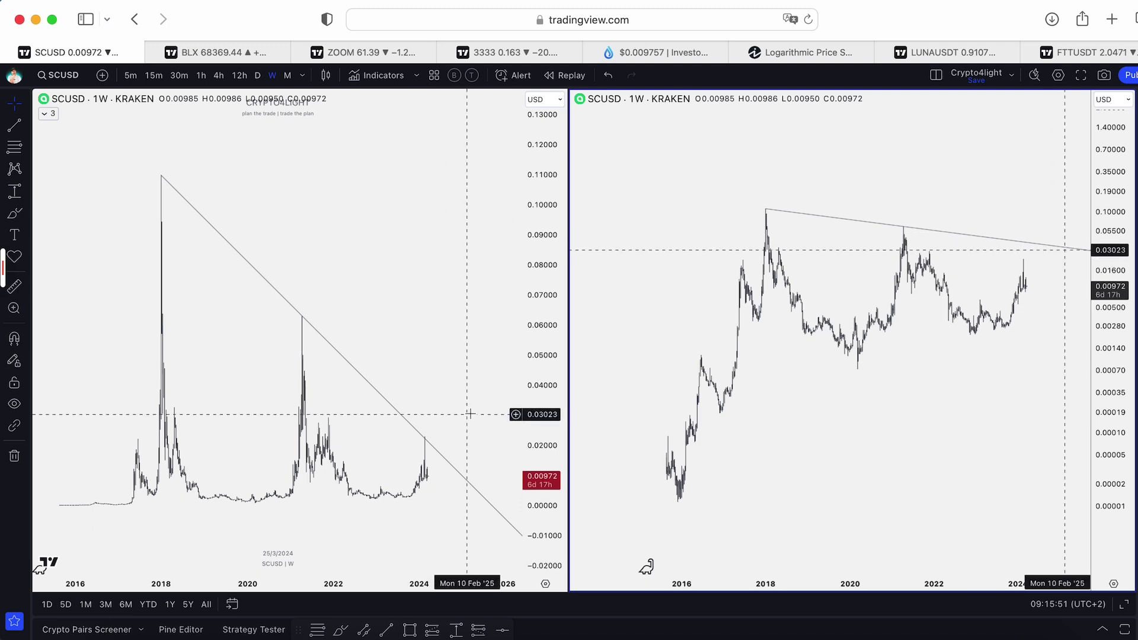
{"action": "left_click_drag", "start_coordinate": [1114, 324], "coordinate": [1112, 281]}
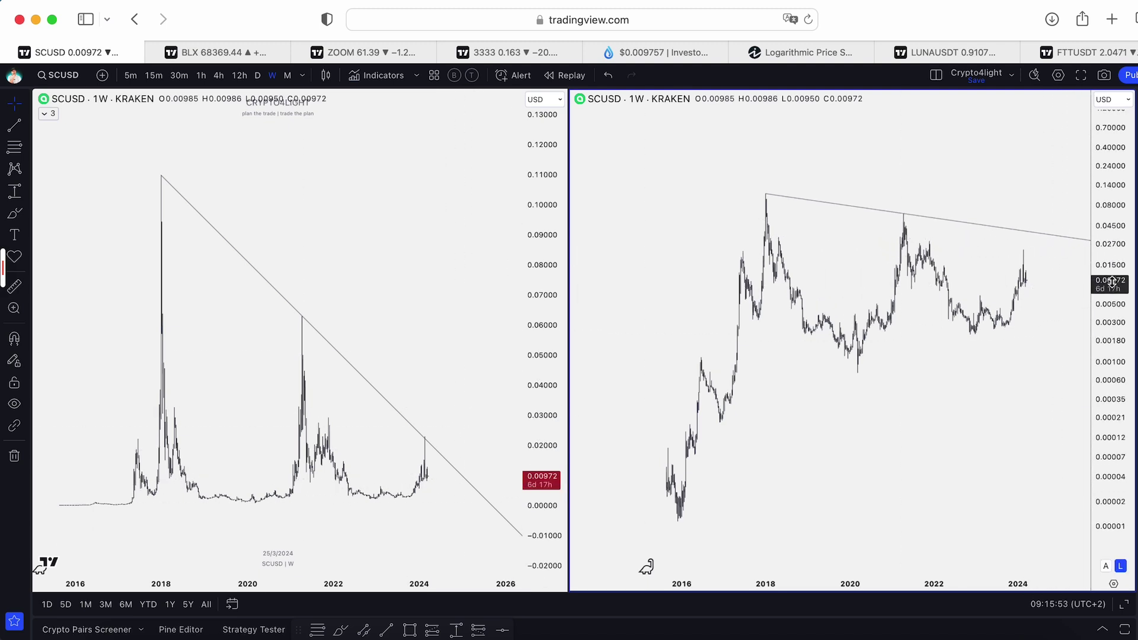
{"action": "scroll", "coordinate": [1042, 305], "scroll_direction": "up", "scroll_amount": 3}
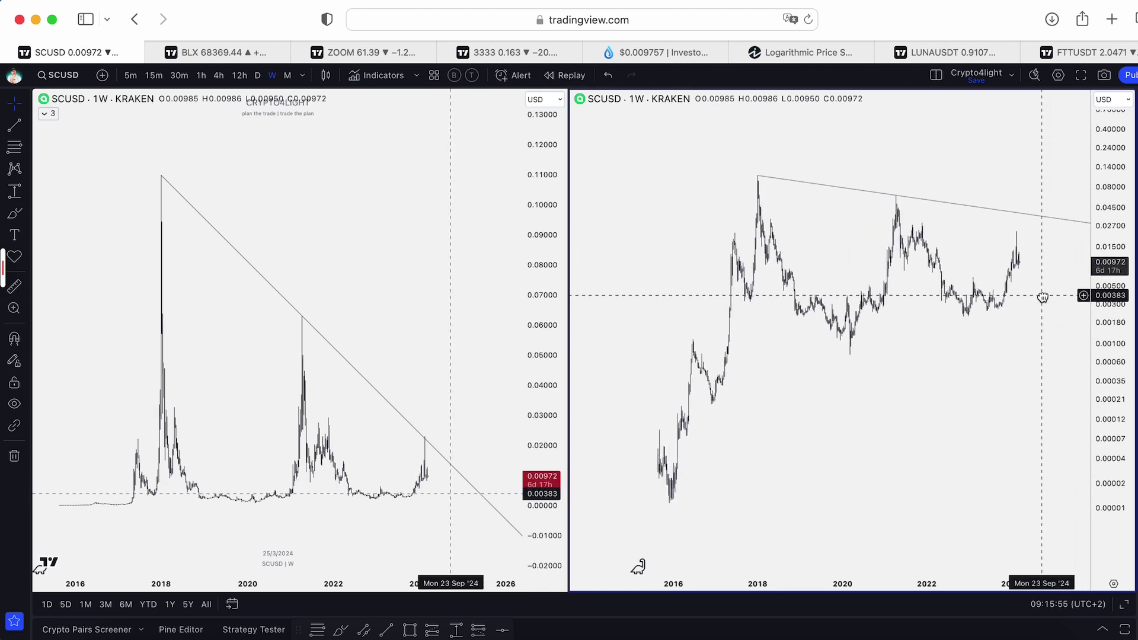
Step: Measure SCUSD's rise to the January 2018 high from November 2015 on the logarithmic chart and April 2016 on the linear chart, and remove both measurements
{"action": "scroll", "coordinate": [1041, 300], "scroll_direction": "left", "scroll_amount": 2}
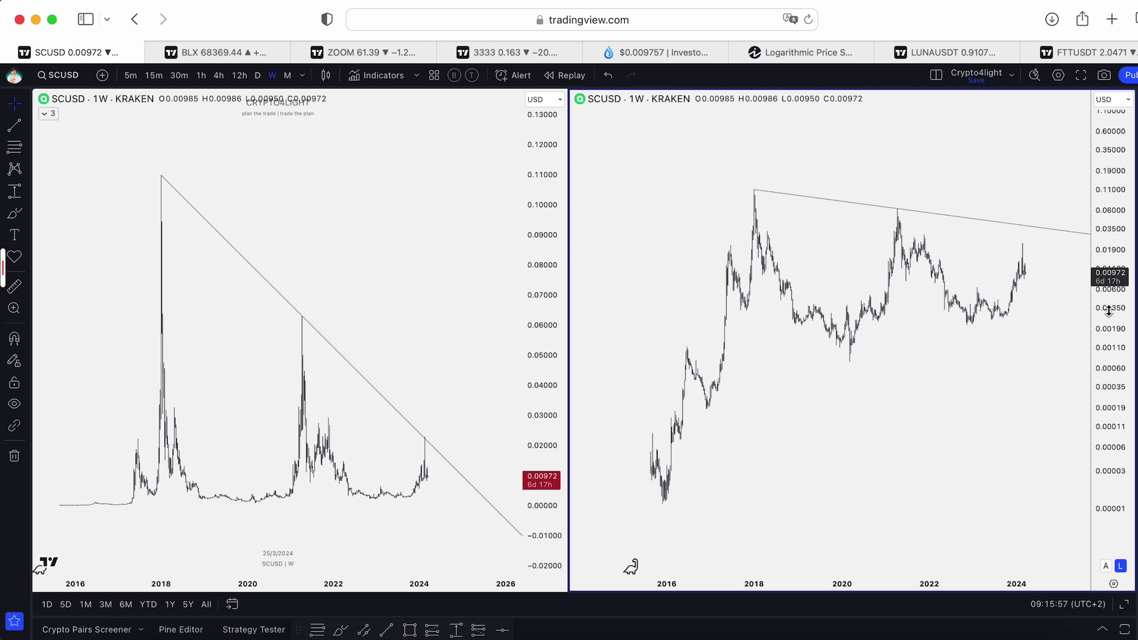
{"action": "scroll", "coordinate": [1029, 317], "scroll_direction": "up", "scroll_amount": 2}
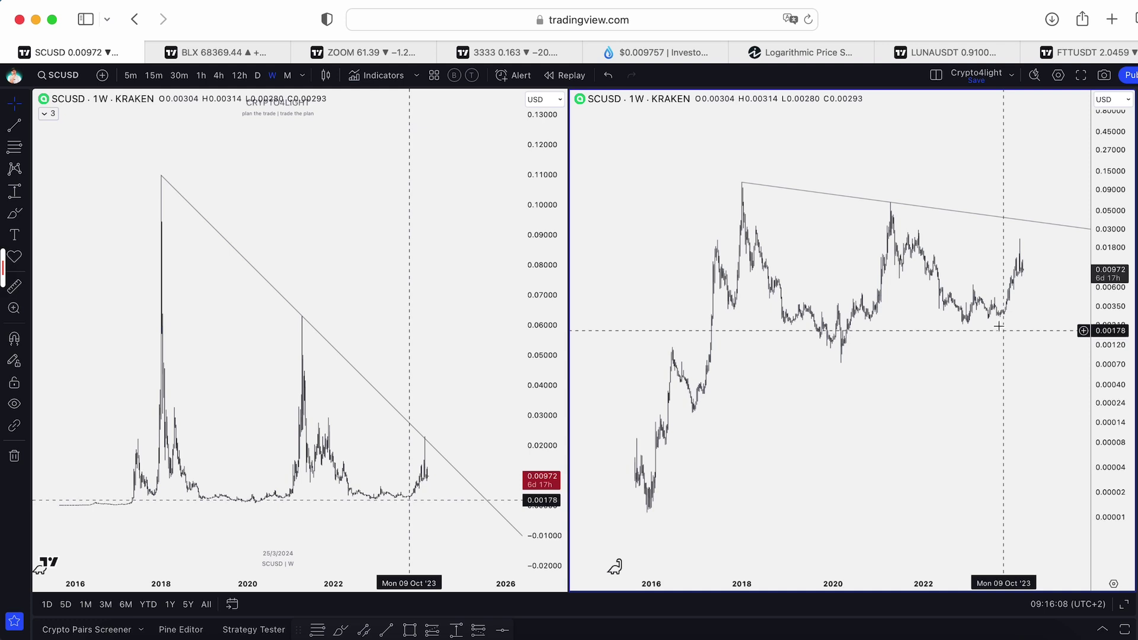
{"action": "left_click", "coordinate": [399, 228]}
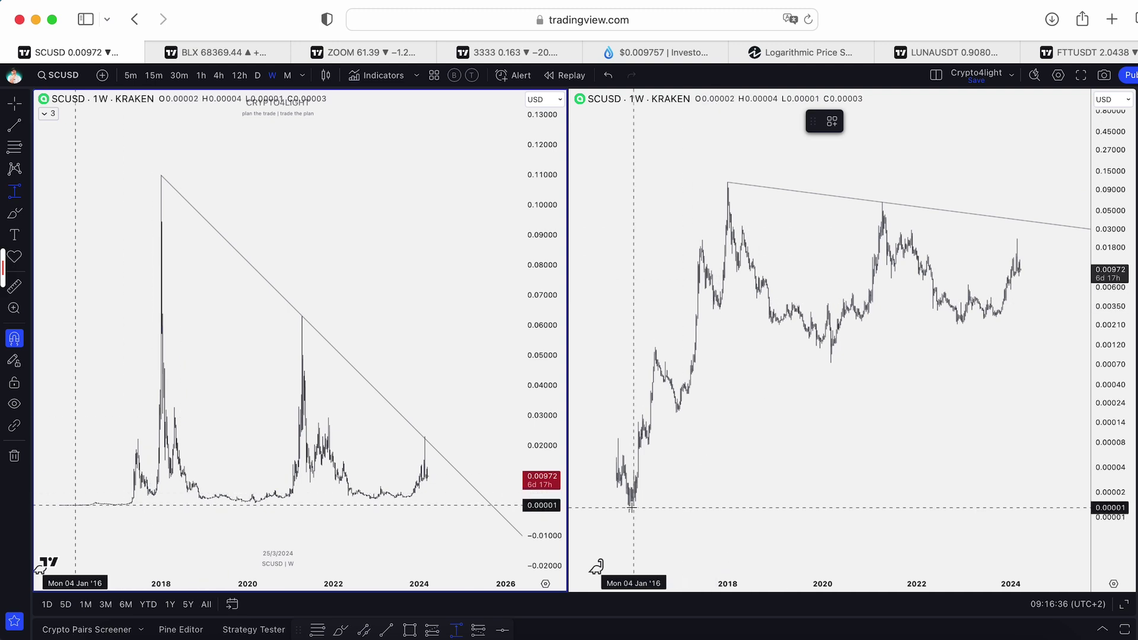
{"action": "mouse_move", "coordinate": [629, 513]}
{"action": "left_mouse_down"}
{"action": "mouse_move", "coordinate": [732, 300]}
{"action": "mouse_move", "coordinate": [732, 174]}
{"action": "left_mouse_up"}
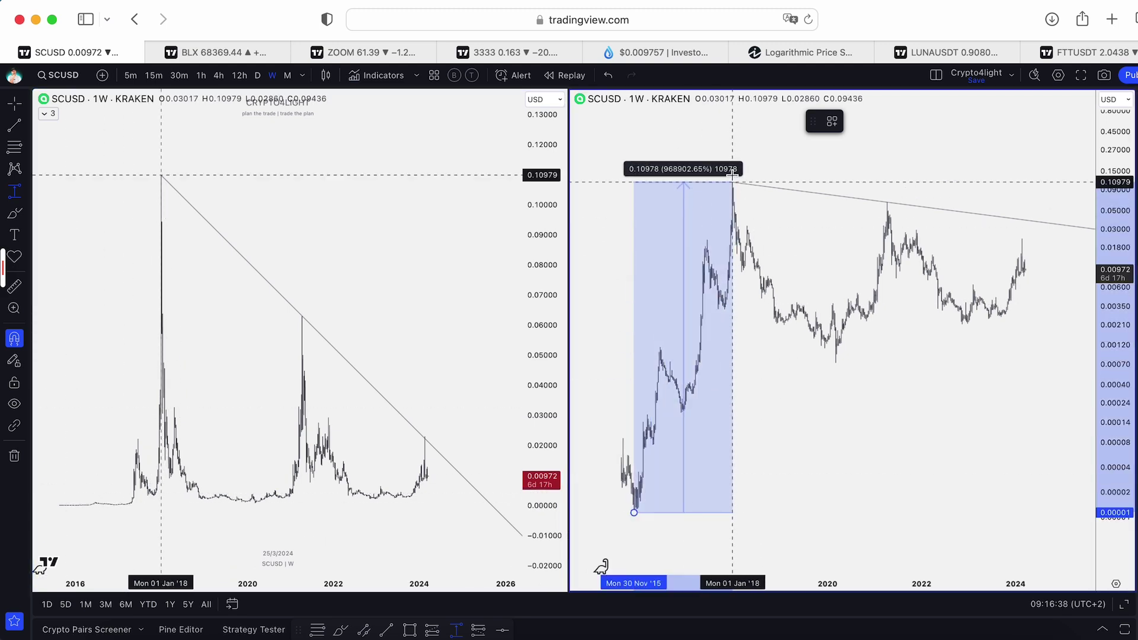
{"action": "left_click", "coordinate": [733, 174]}
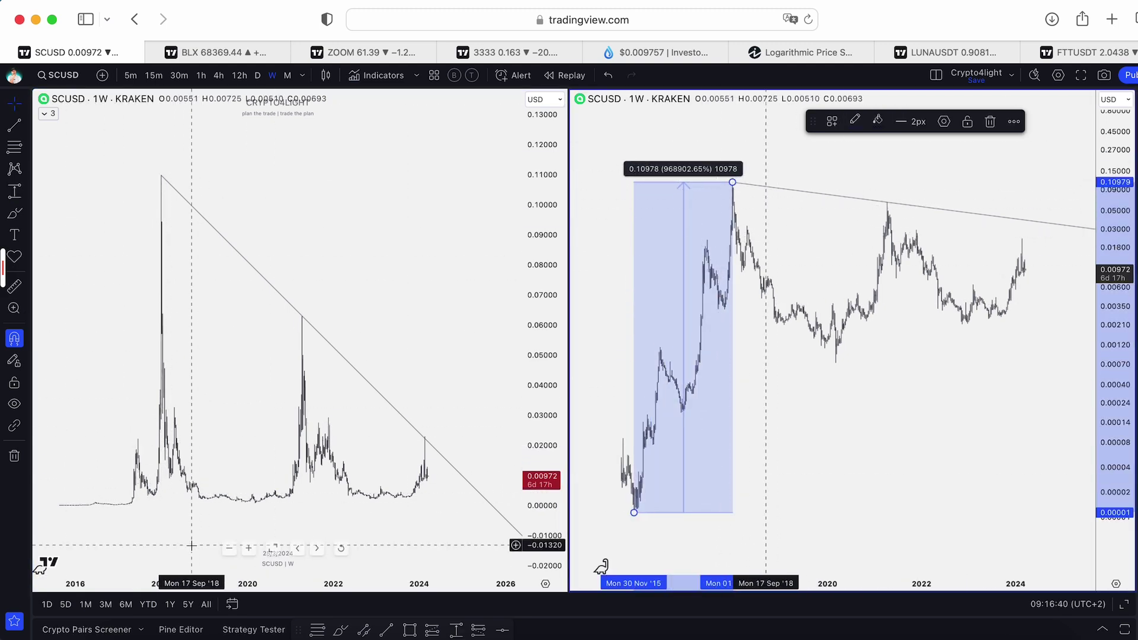
{"action": "left_click", "coordinate": [456, 630]}
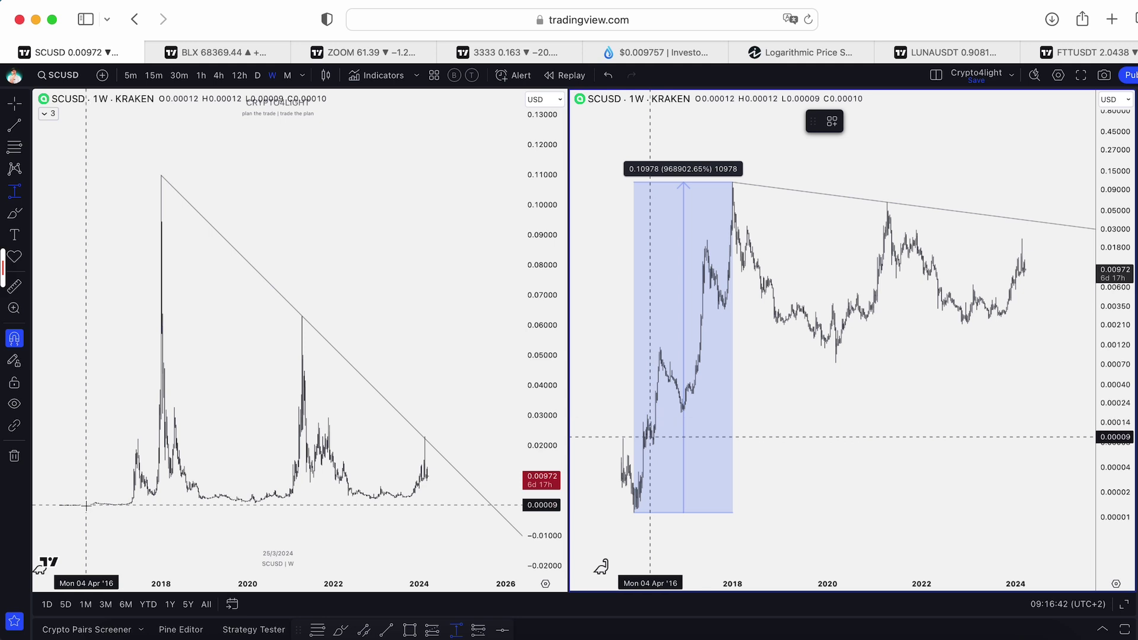
{"action": "left_click", "coordinate": [86, 505]}
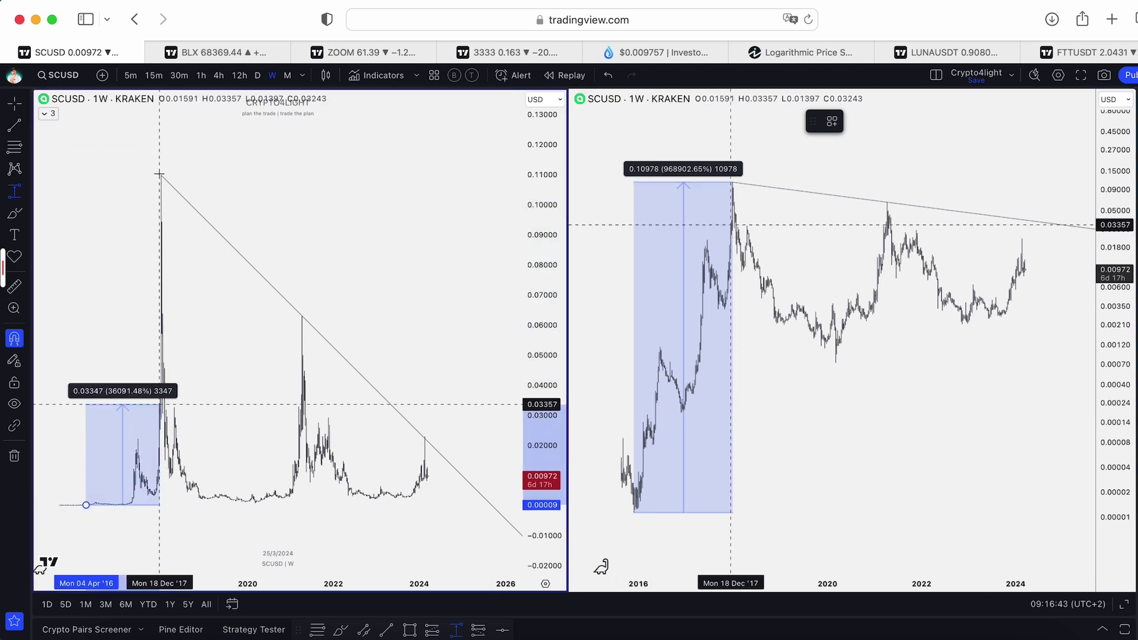
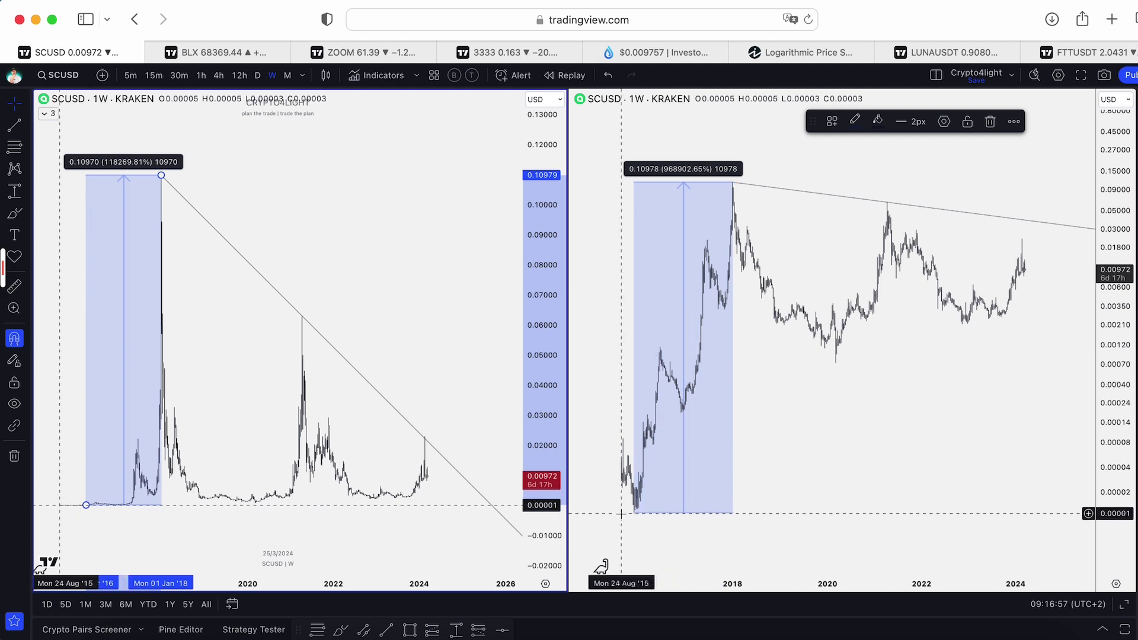
{"action": "left_click", "coordinate": [101, 493]}
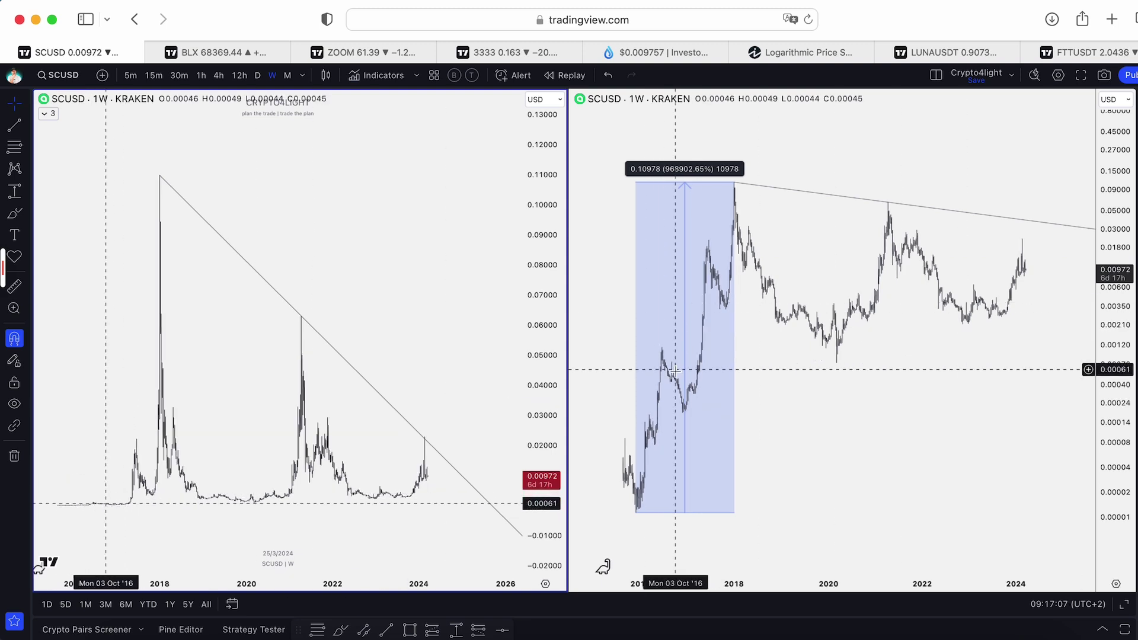
{"action": "left_click", "coordinate": [682, 429]}
Step: Measure the SCUSD price range from the low around the start of 2023 to the February 2024 high on both the linear and logarithmic charts
{"action": "scroll", "coordinate": [859, 386], "scroll_direction": "up", "scroll_amount": 3}
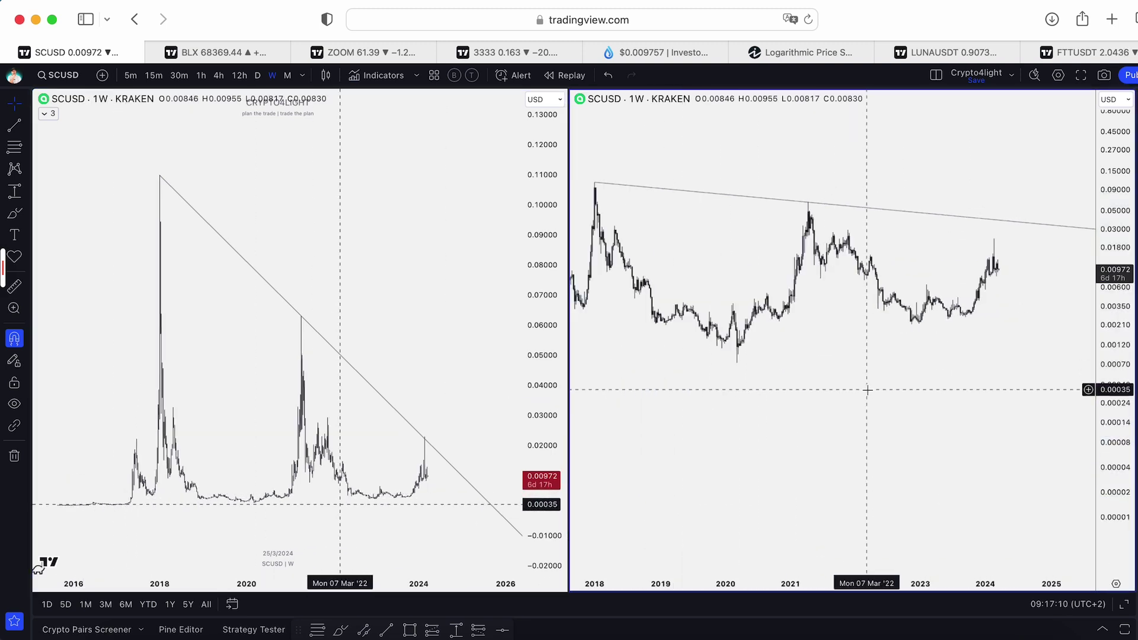
{"action": "scroll", "coordinate": [917, 382], "scroll_direction": "up", "scroll_amount": 5}
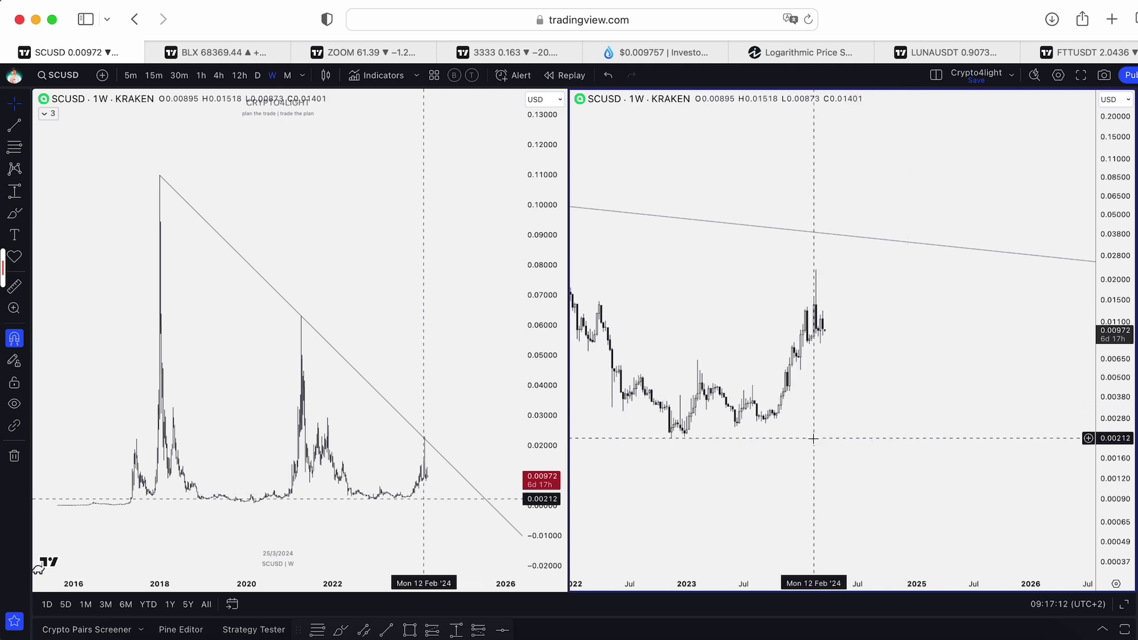
{"action": "left_click", "coordinate": [455, 629]}
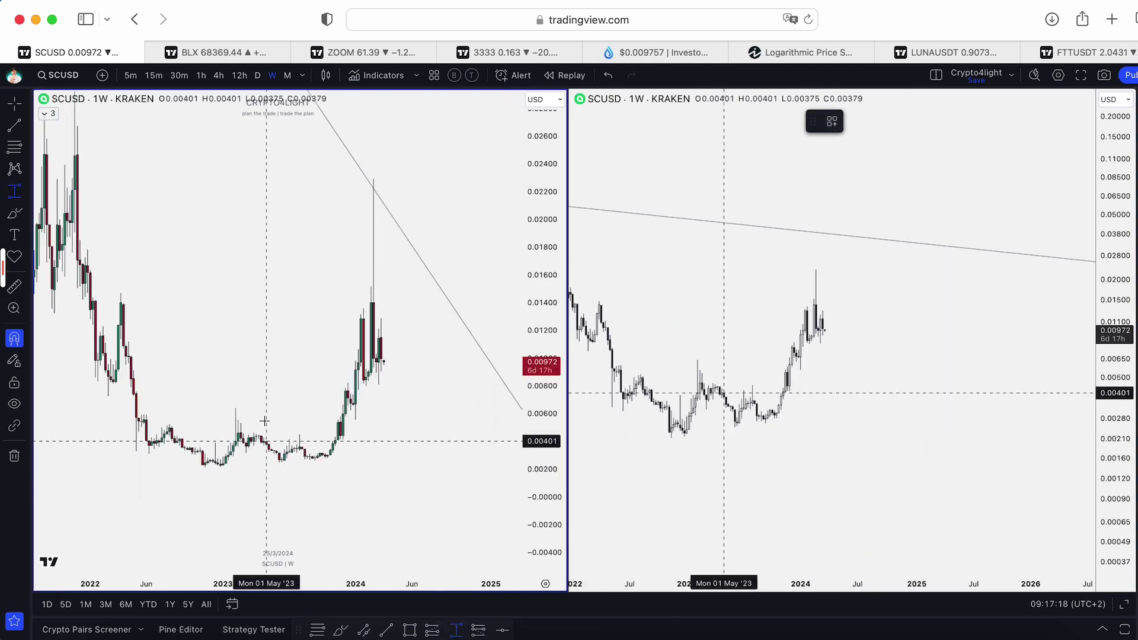
{"action": "left_click", "coordinate": [220, 466]}
{"action": "left_click", "coordinate": [374, 179]}
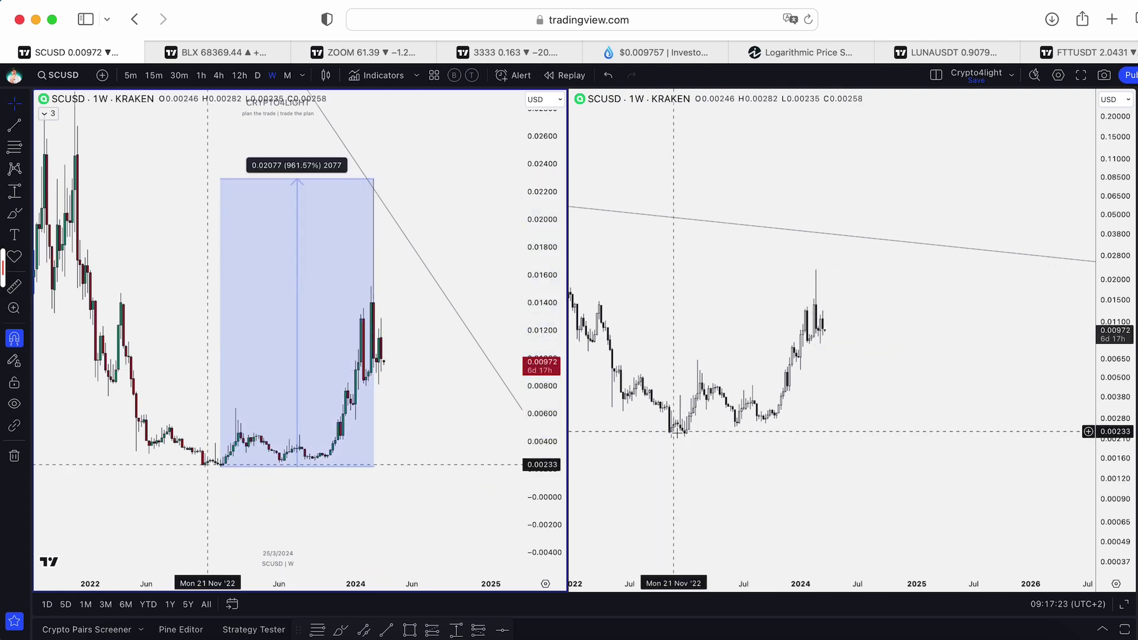
{"action": "left_click", "coordinate": [456, 629]}
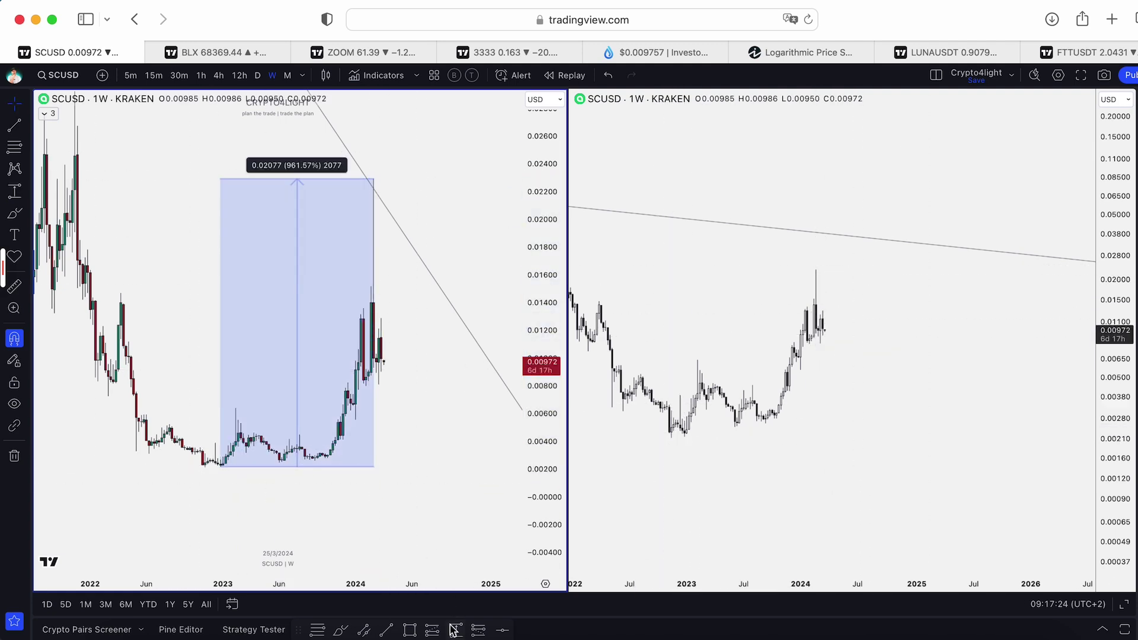
{"action": "left_click", "coordinate": [683, 434]}
{"action": "left_click", "coordinate": [817, 270]}
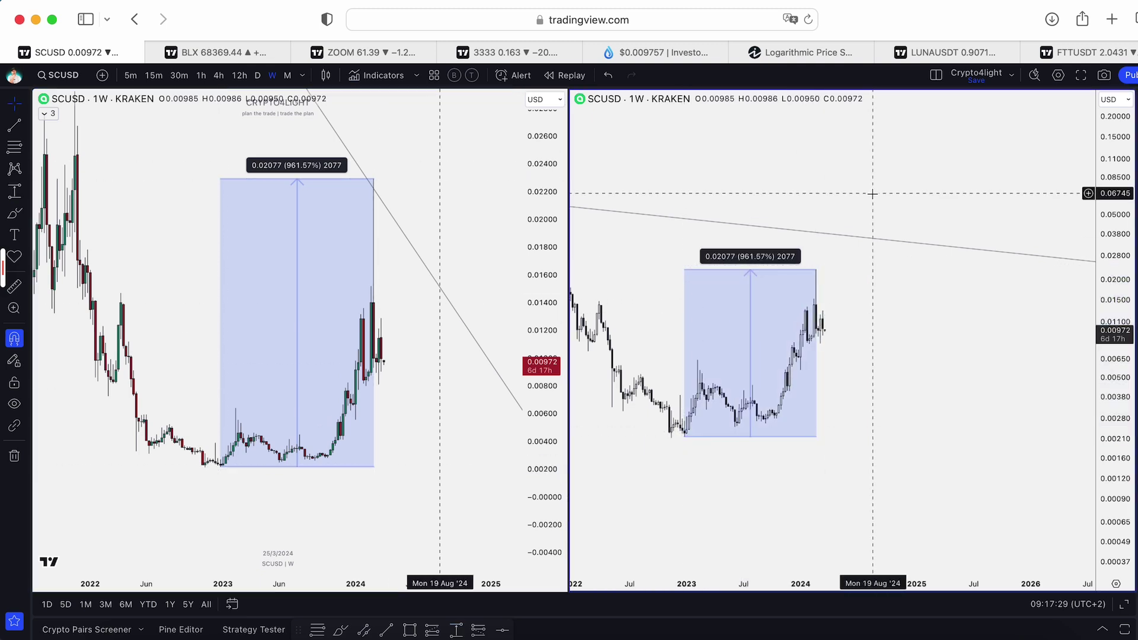
Step: Sketch a projected path breaking above the descending trendline on the logarithmic chart with the Brush, plus a flat target line at about 1 USD
{"action": "scroll", "coordinate": [952, 188], "scroll_direction": "down", "scroll_amount": 5}
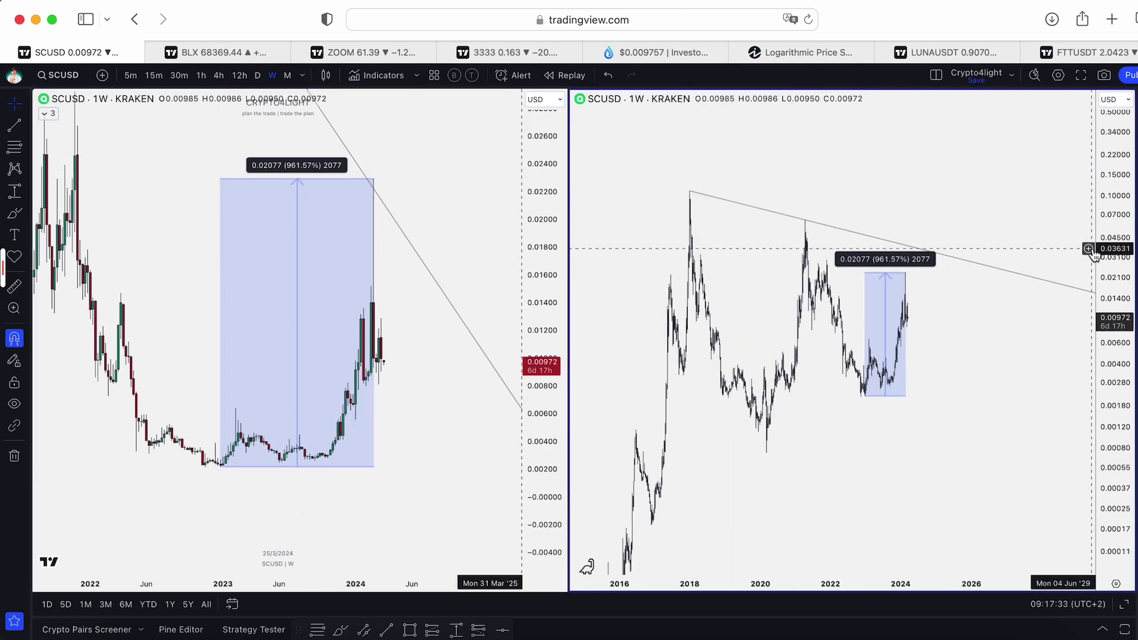
{"action": "left_click_drag", "start_coordinate": [1001, 168], "coordinate": [1049, 367]}
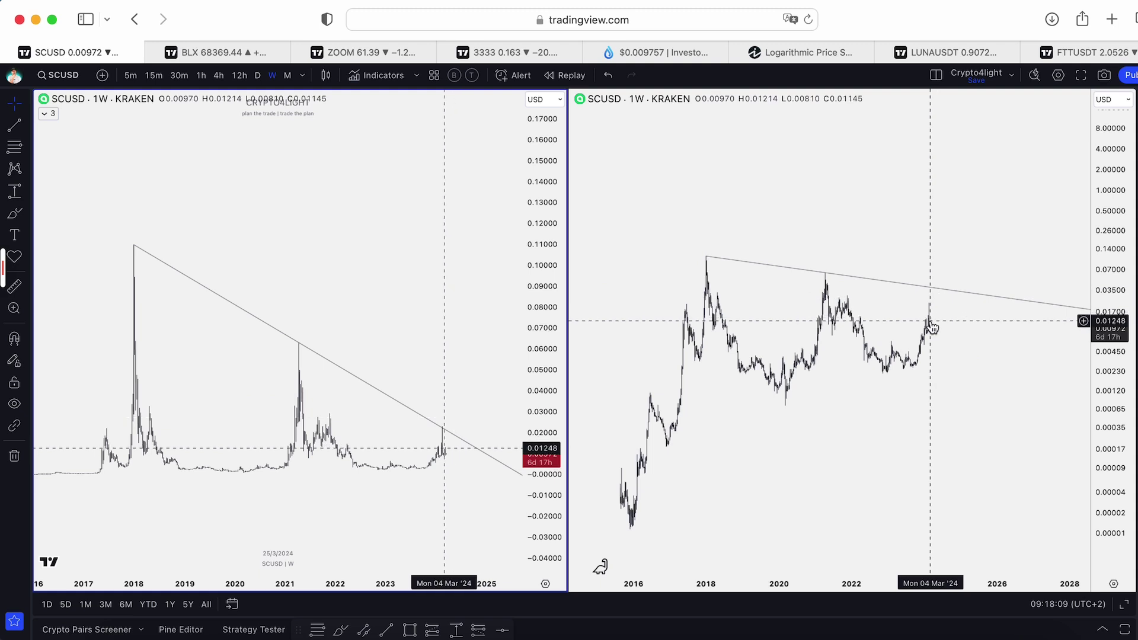
{"action": "left_click", "coordinate": [340, 630]}
{"action": "mouse_move", "coordinate": [931, 326]}
{"action": "left_mouse_down"}
{"action": "mouse_move", "coordinate": [948, 290]}
{"action": "mouse_move", "coordinate": [977, 290]}
{"action": "mouse_move", "coordinate": [1002, 216]}
{"action": "mouse_move", "coordinate": [1072, 193]}
{"action": "left_mouse_up"}
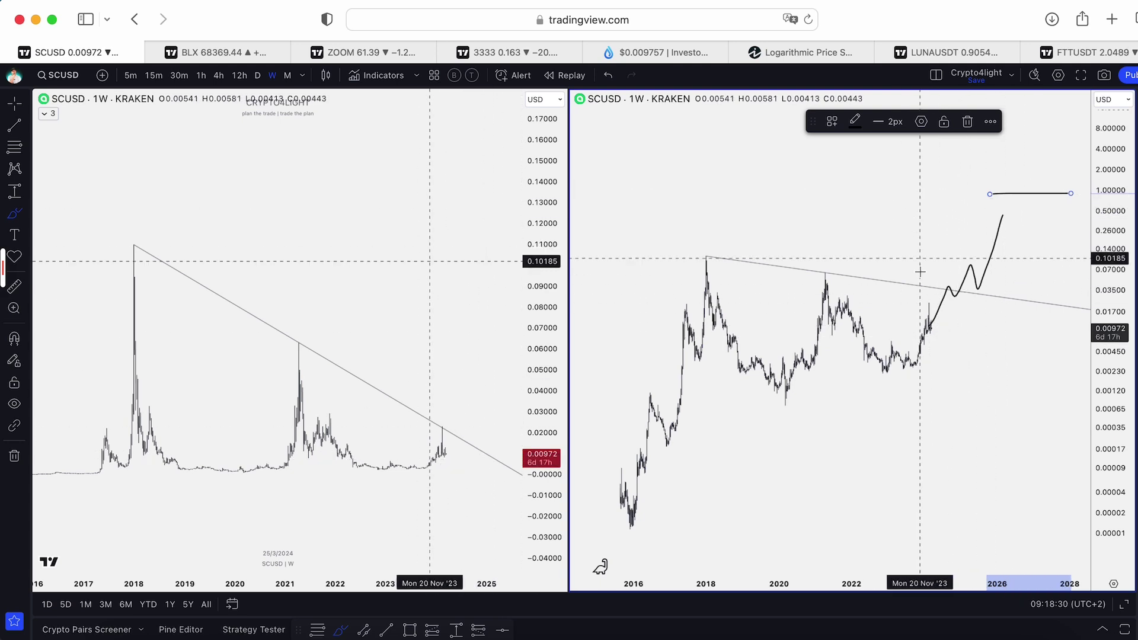
Step: Switch to the DropsTab Siacoin page and inspect the market cap at the January 2018 peak
{"action": "left_click", "coordinate": [652, 51]}
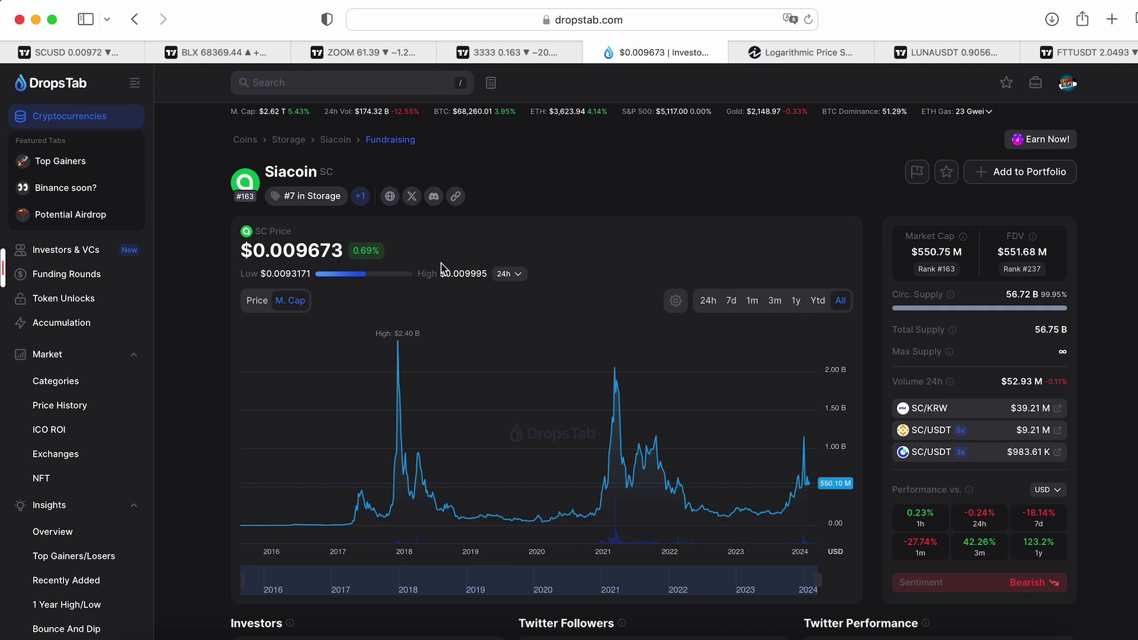
{"action": "mouse_move", "coordinate": [398, 343]}
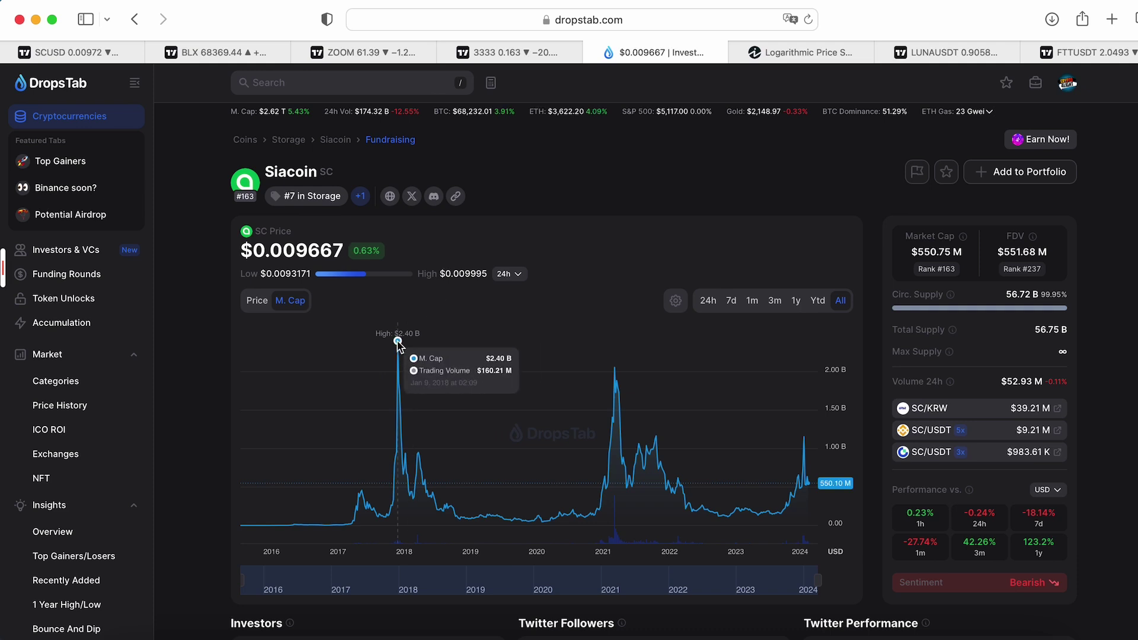
Step: Return to the side-by-side SCUSD charts and compare the descending trendline on both scales, consulting Investopedia's definition of a logarithmic price scale
{"action": "left_click", "coordinate": [93, 52]}
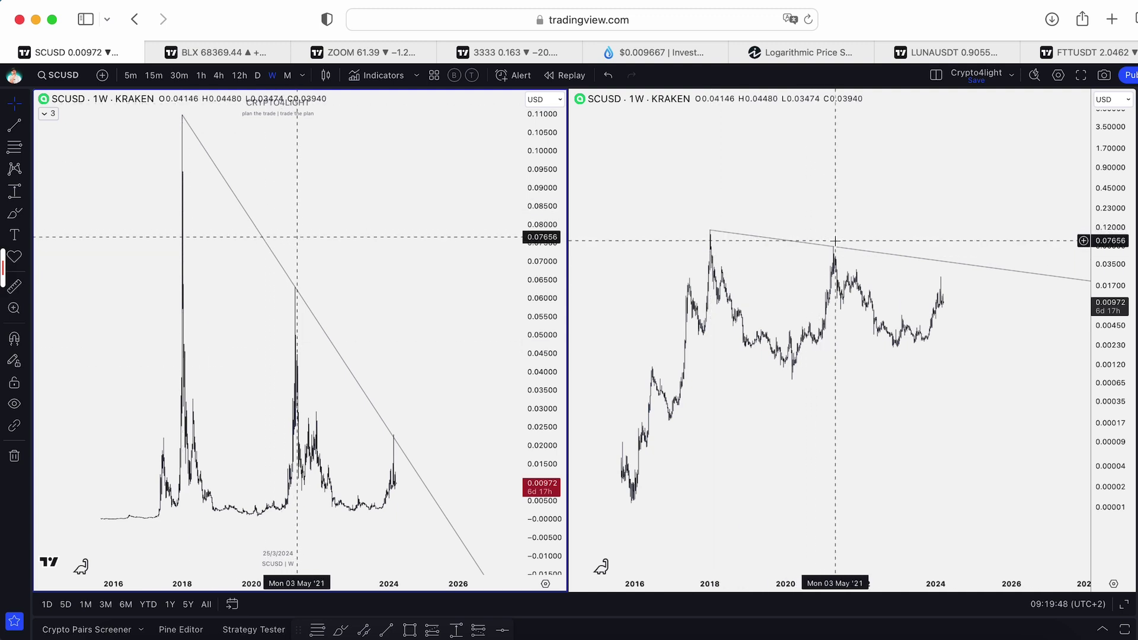
{"action": "scroll", "coordinate": [989, 323], "scroll_direction": "up", "scroll_amount": 2}
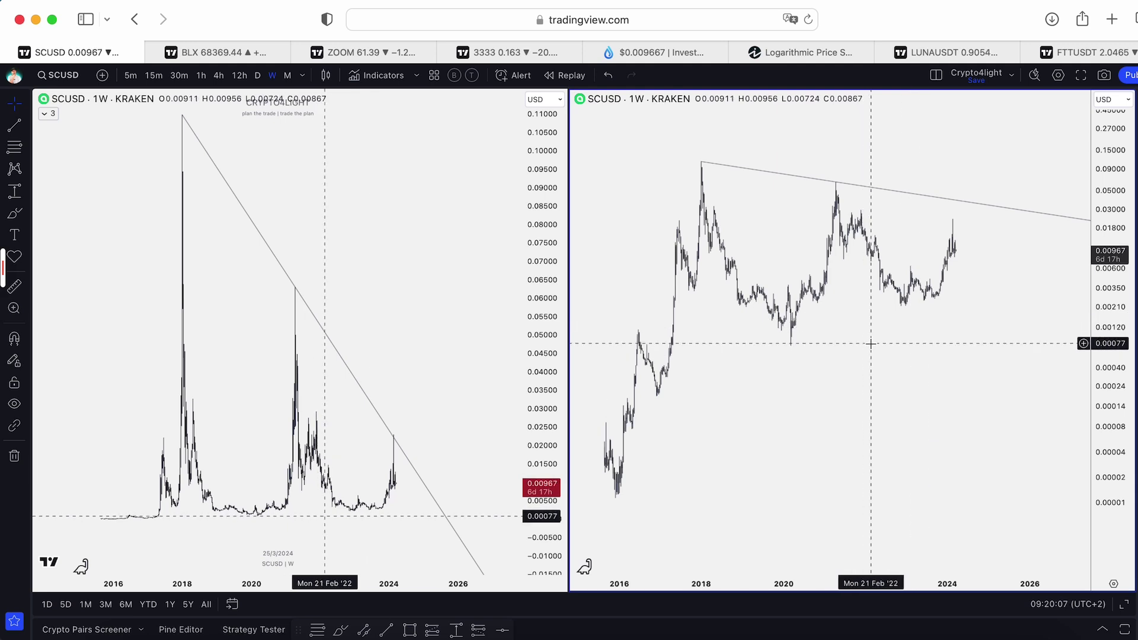
{"action": "left_click_drag", "start_coordinate": [1058, 302], "coordinate": [979, 263]}
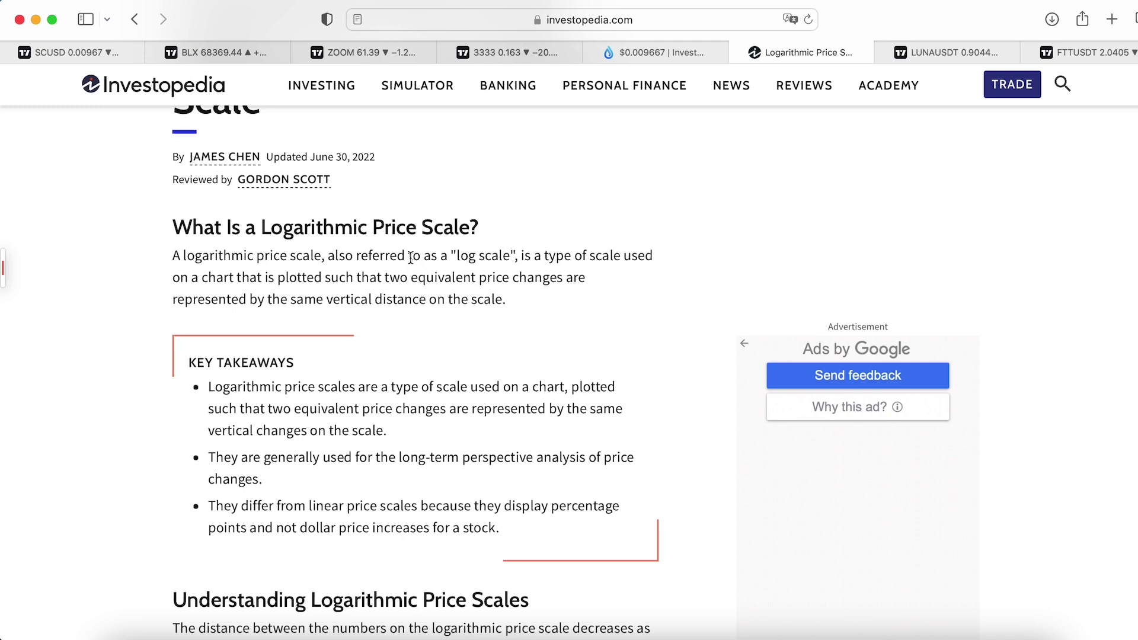
{"action": "left_click", "coordinate": [109, 48]}
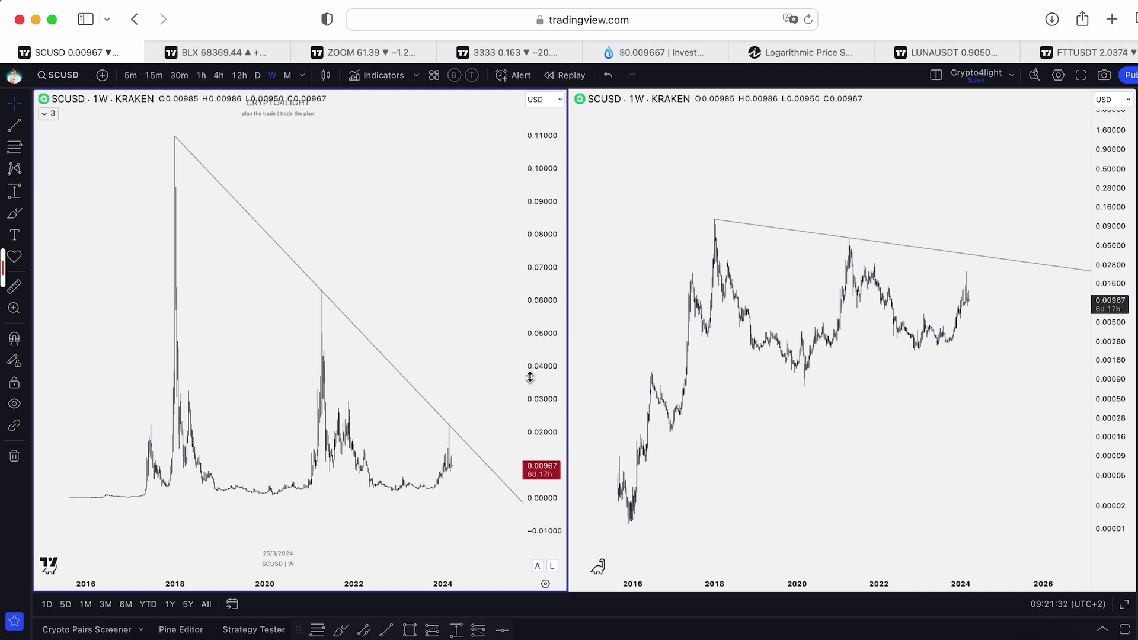
{"action": "scroll", "coordinate": [463, 318], "scroll_direction": "up", "scroll_amount": 1}
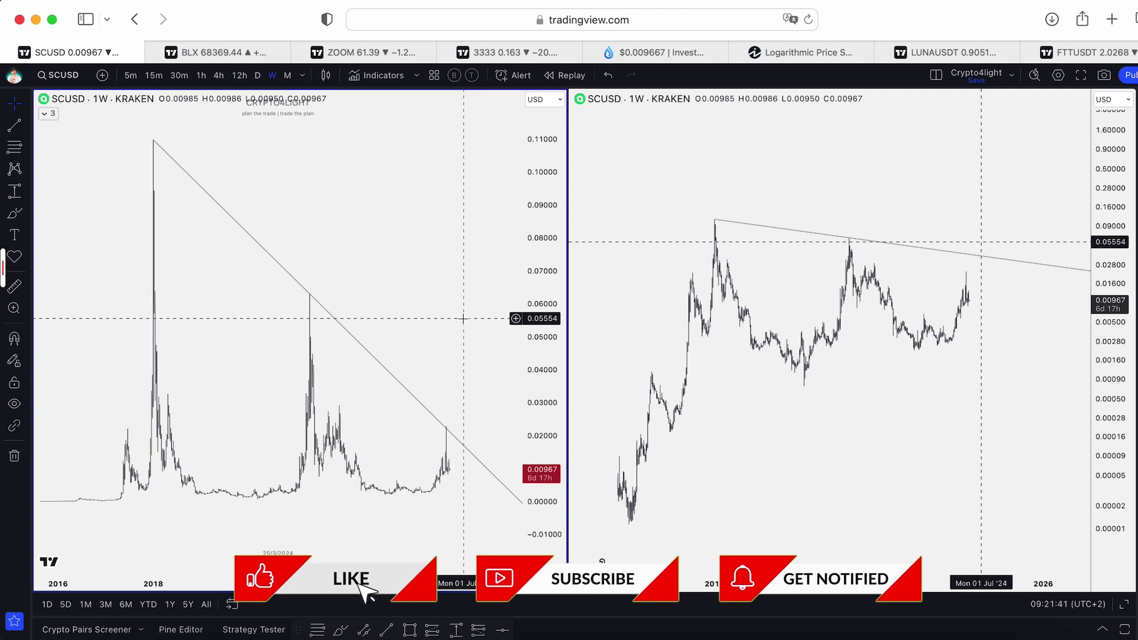